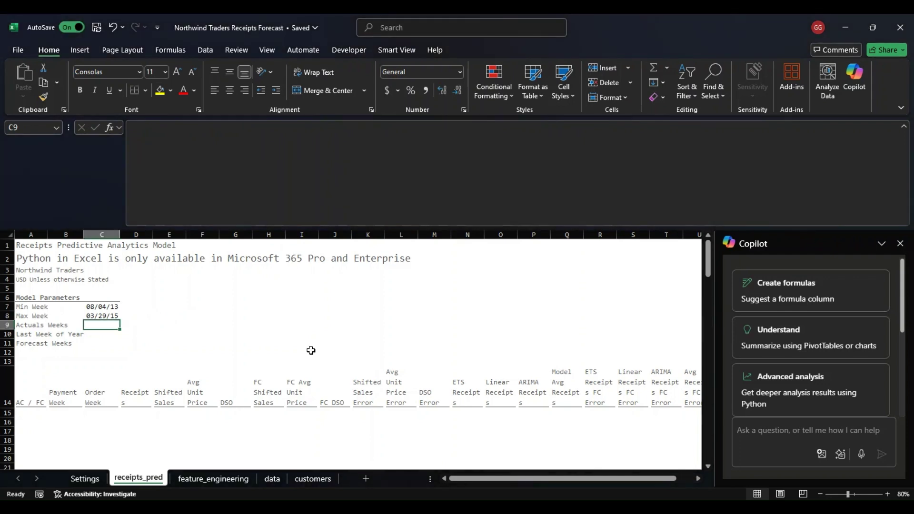
- Calculate Actuals Weeks in C9 with the formula =((C8+7)-C7)/7
type(")-")
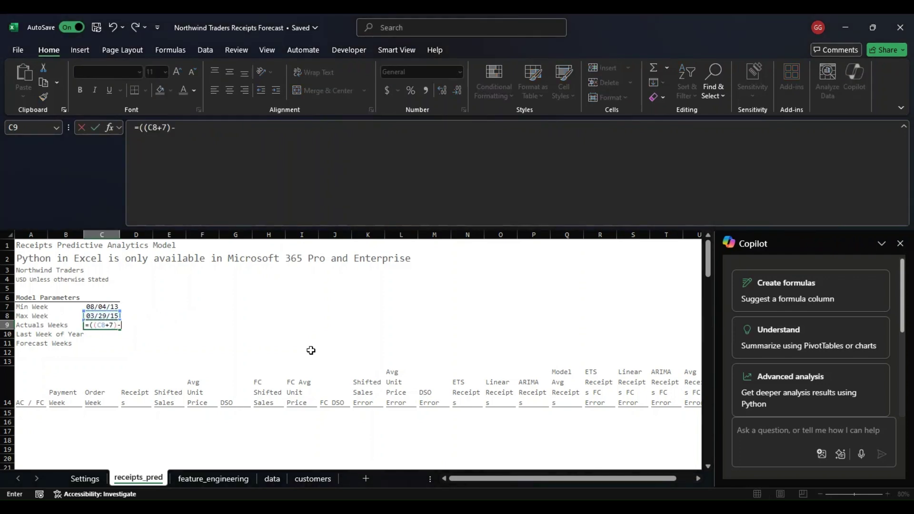
type("C7)/7")
key("Return")
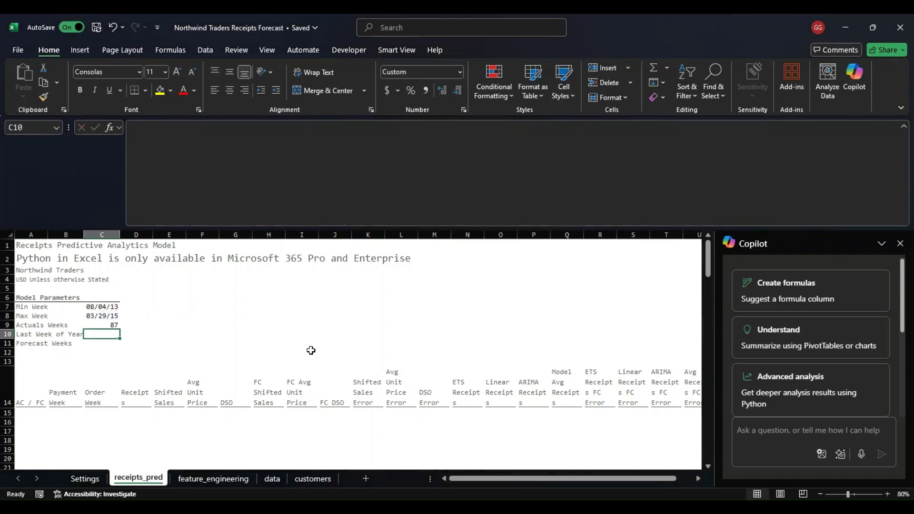
- Calculate Last Week of Year in C10 as EOMONTH(DATE(Settings!$B$8,12,1),0) minus that same date's WEEKDAY less 1
type("=EOMONTH(")
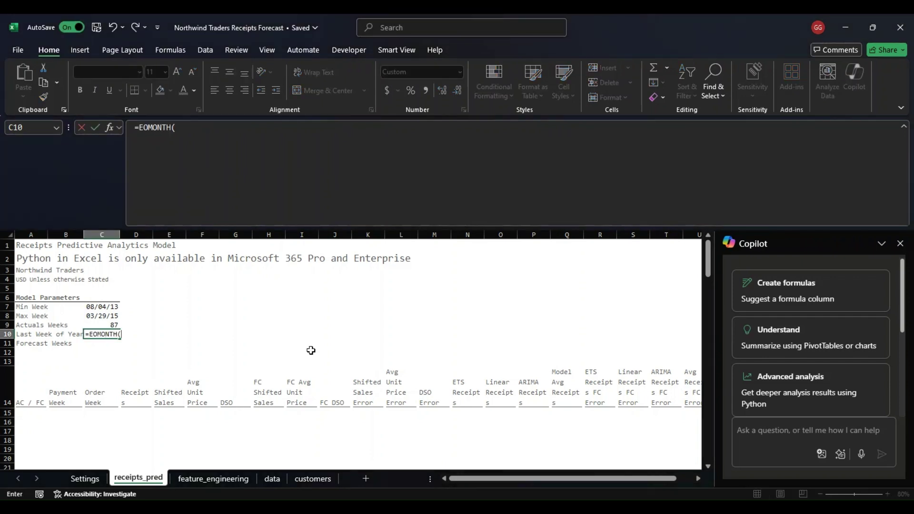
type("DATE(sett")
key("BackSpace")
key("BackSpace")
key("BackSpace")
key("BackSpace")
left_click(85, 478)
left_click(104, 360)
key("F4")
type(",12,1")
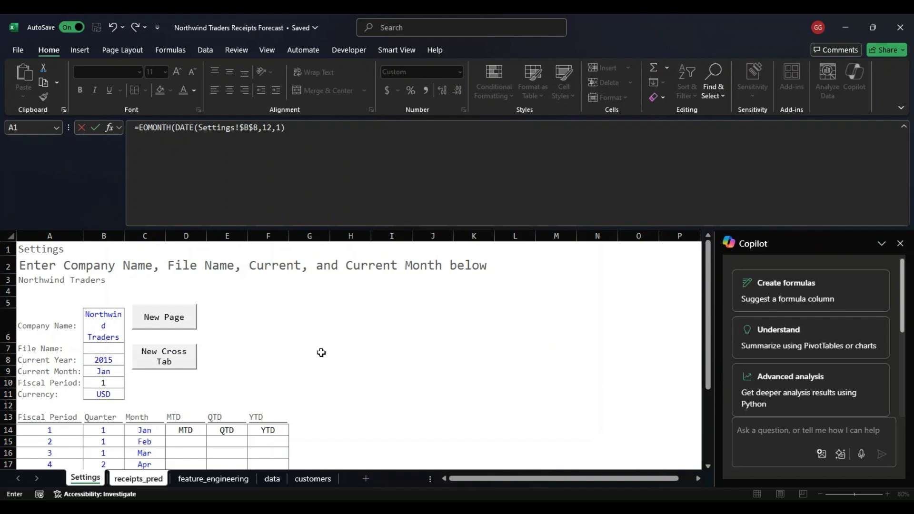
type("),0)-(weeKDAY(EOMONTH(date(")
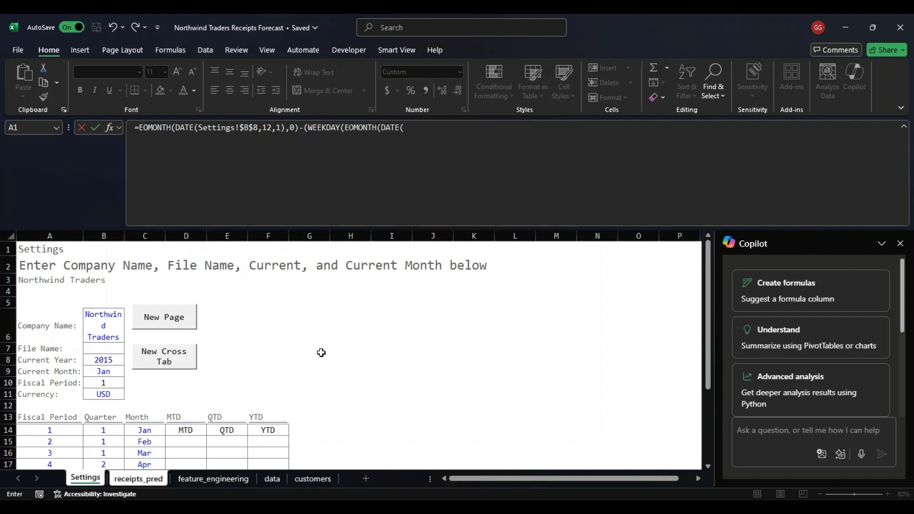
left_click(105, 358)
key("F4")
type(",12,1),0")
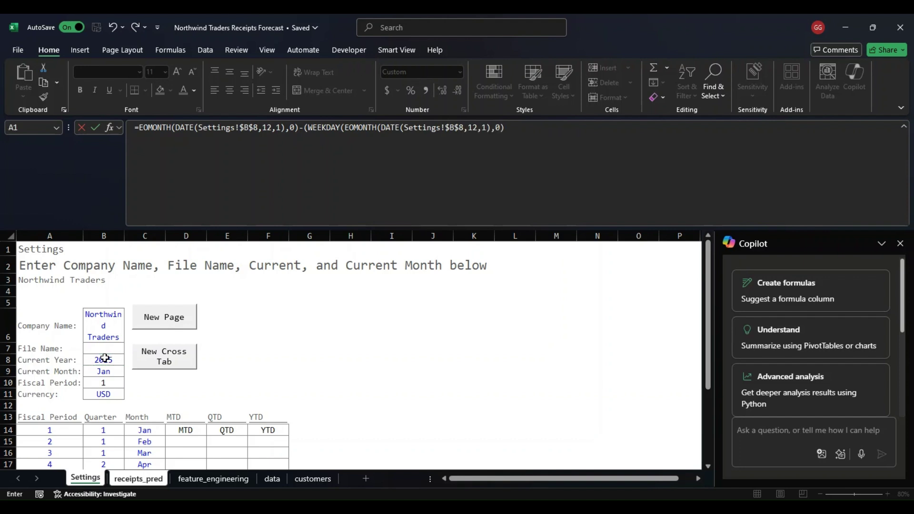
type("))-1)")
key("Return")
- Calculate Forecast Weeks in C11 with the formula =ROUND((C10-C8)/7,0)
type("=ROUND(")
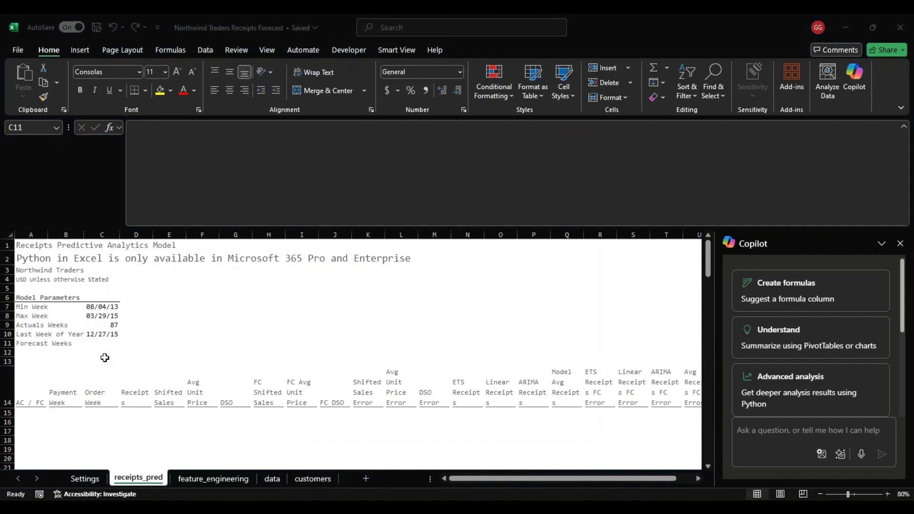
type("(")
key("Up")
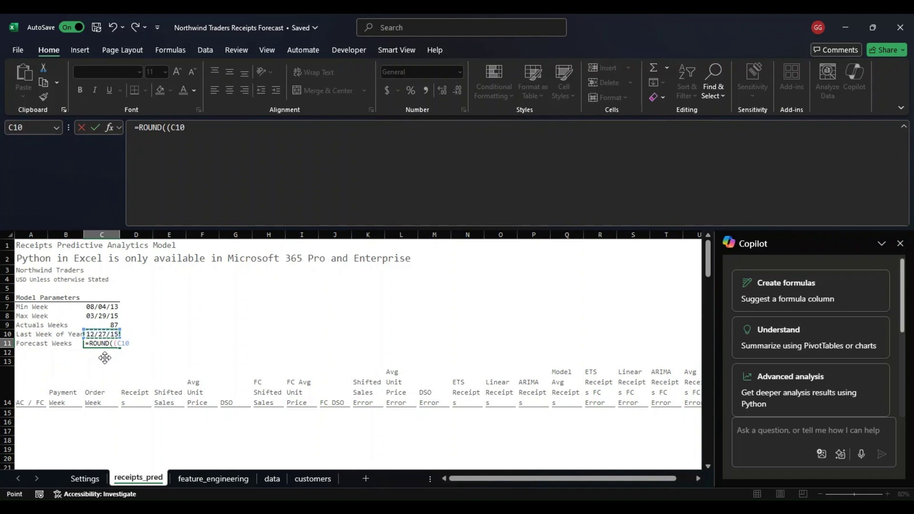
type("-")
key("Up")
key("Up")
key("Up")
type(")")
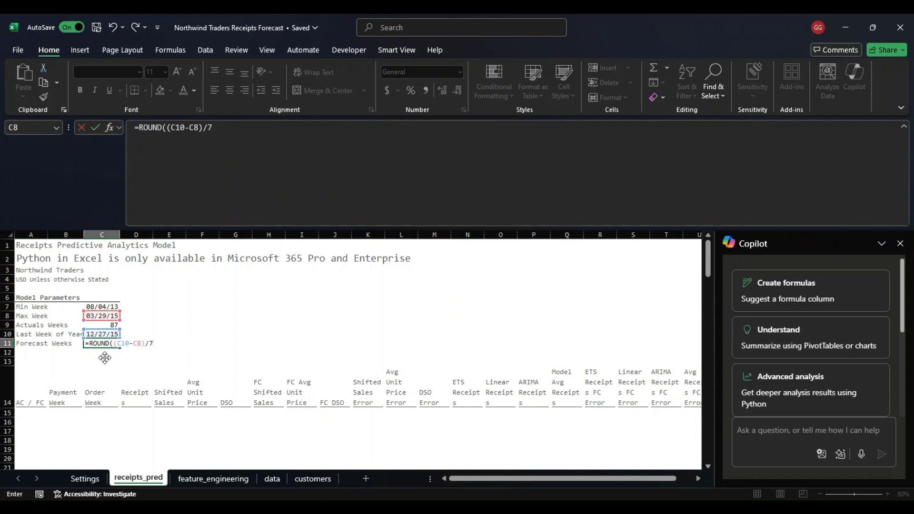
type("/7,0)")
key("Return")
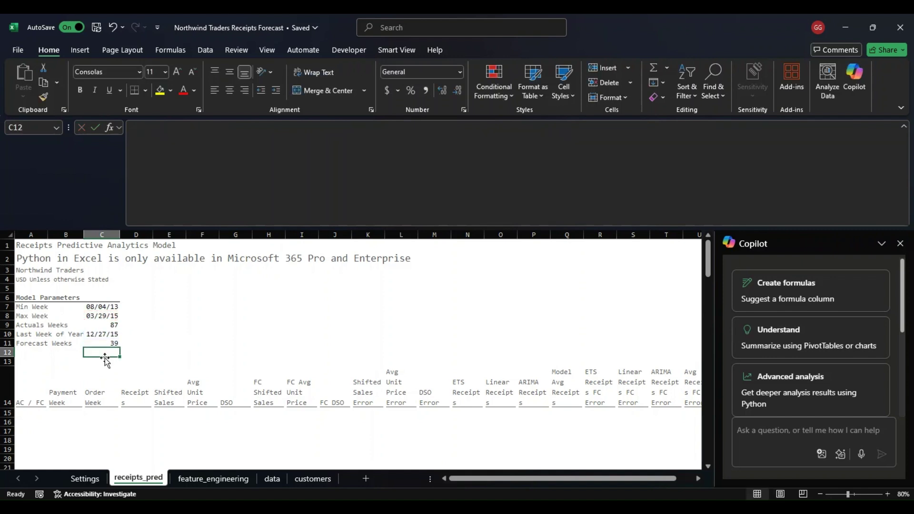
key("alt+Tab")
key("alt+Tab")
key("Left")
key("Left")
key("Down")
key("Down")
key("Down")
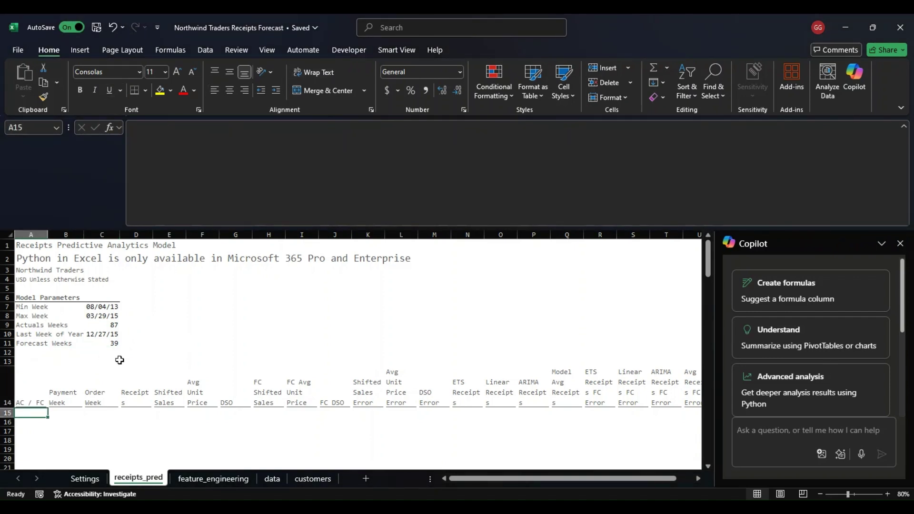
scroll(162, 363, "down", 2)
type("=if")
key("Escape")
- Begin a SEQUENCE formula in B15 under Payment Week, using $C$9+$C$11 as the number of rows
key("Right")
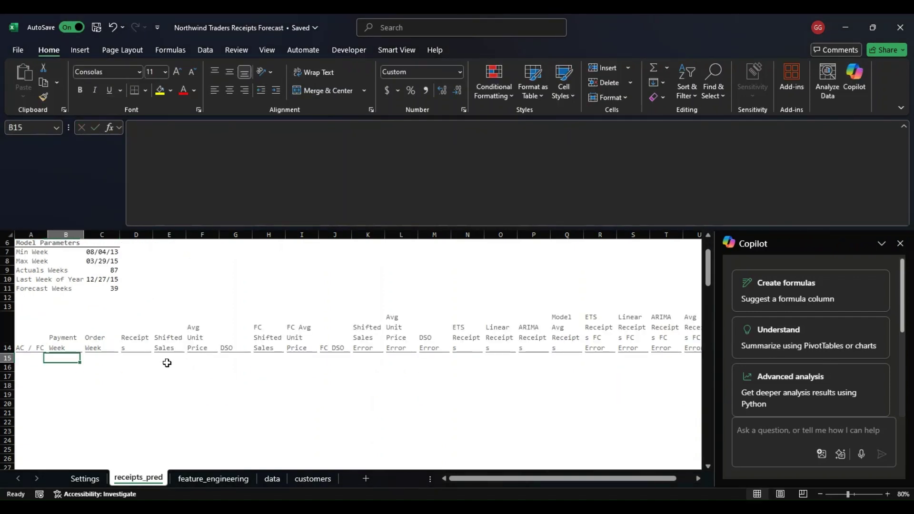
type("=seq")
key("Tab")
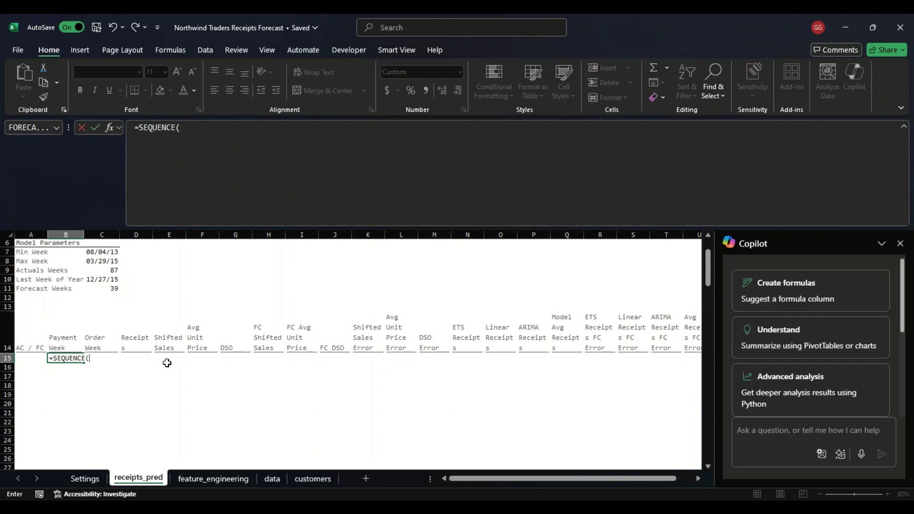
key("Up")
key("Up")
key("Up")
key("Up")
key("Up")
key("Up")
key("Right")
key("F4")
type("+")
key("Down")
key("Down")
key("F4")
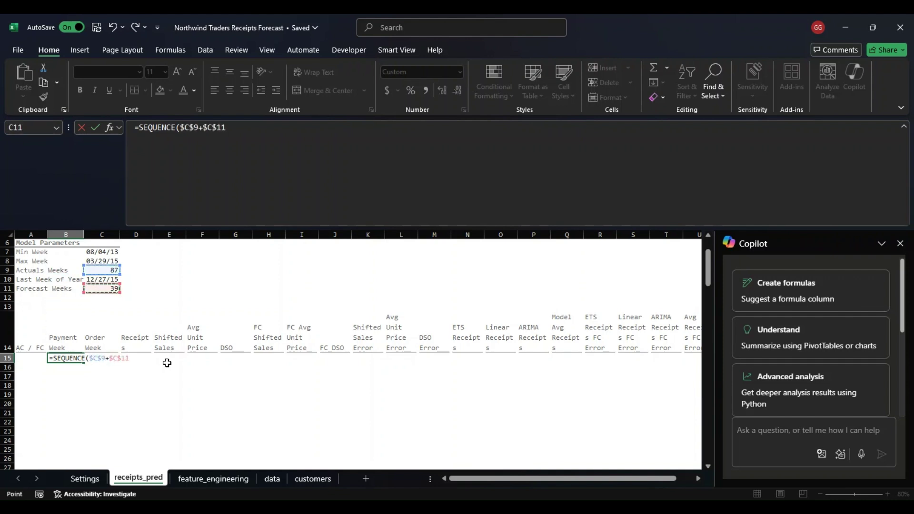
- Complete the Payment Week SEQUENCE with 1 column, start value $C$7 and a step of 7
type(",1,")
key("Up")
key("Up")
key("Up")
key("Up")
key("Up")
key("Up")
key("Up")
key("Up")
key("Right")
key("F4")
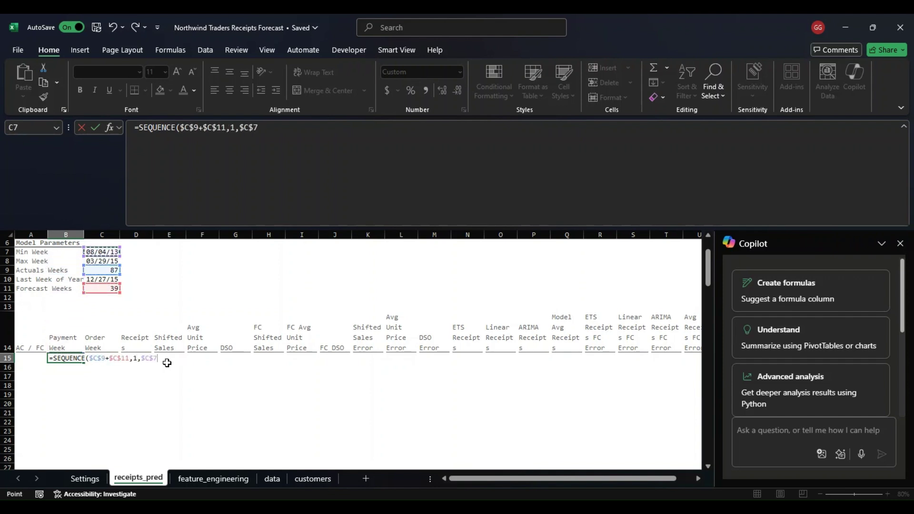
key("ctrl+Return")
- Label each week in the AC / FC column from A15 with =IF($B15#<=$C$8,"AC","FC")
key("Left")
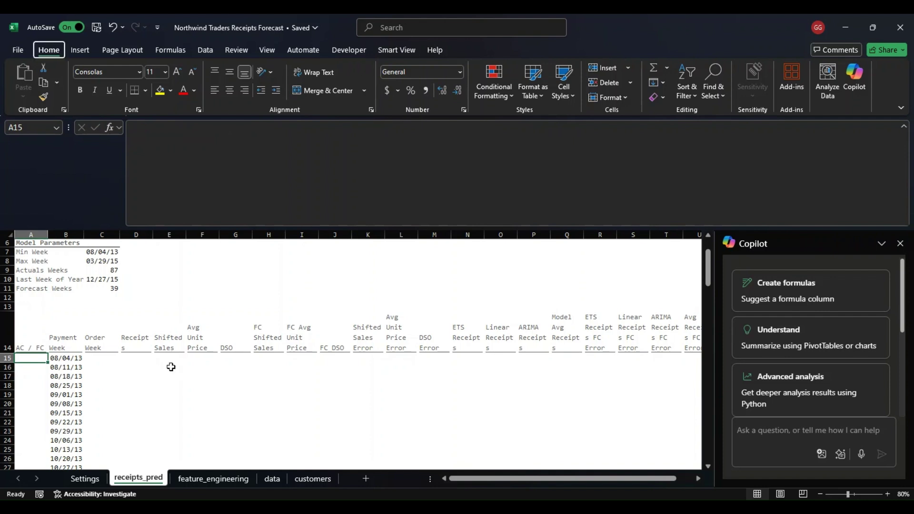
type("=if")
key("Tab")
key("Right")
key("F4")
key("F4")
key("F4")
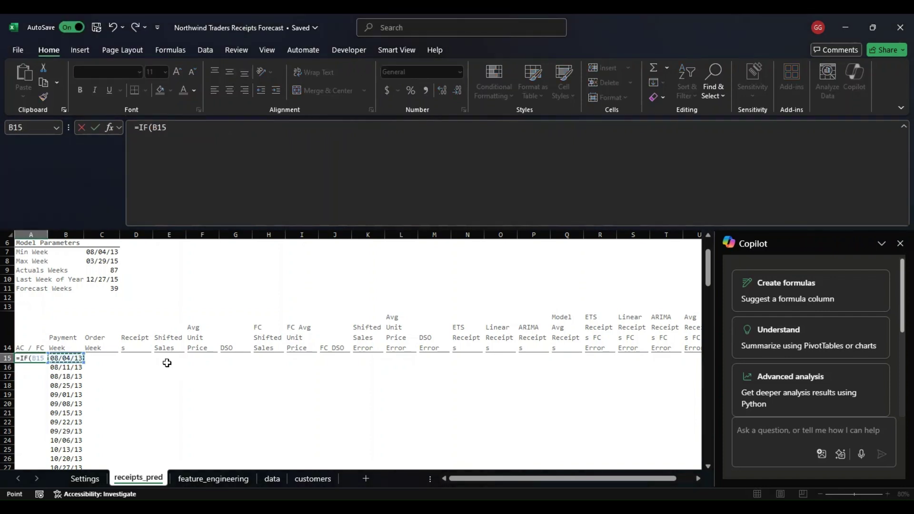
type("<=")
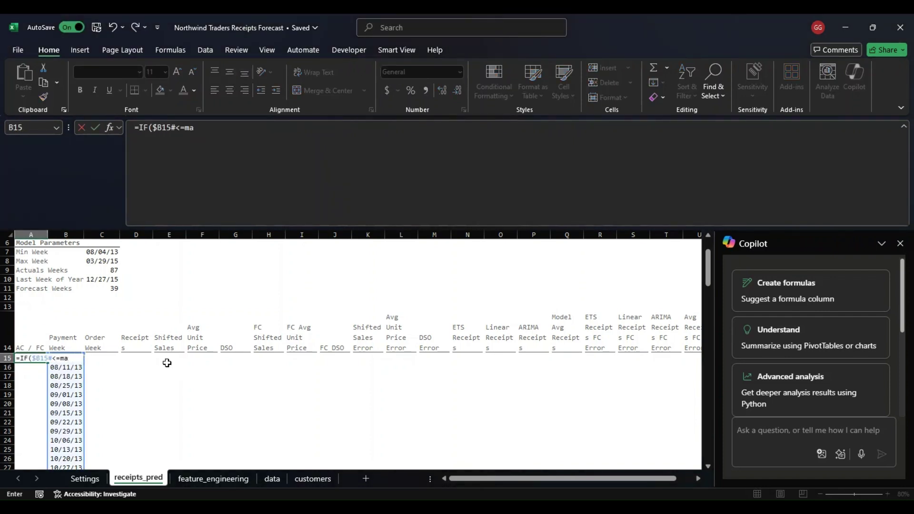
left_click(101, 261)
key("F4")
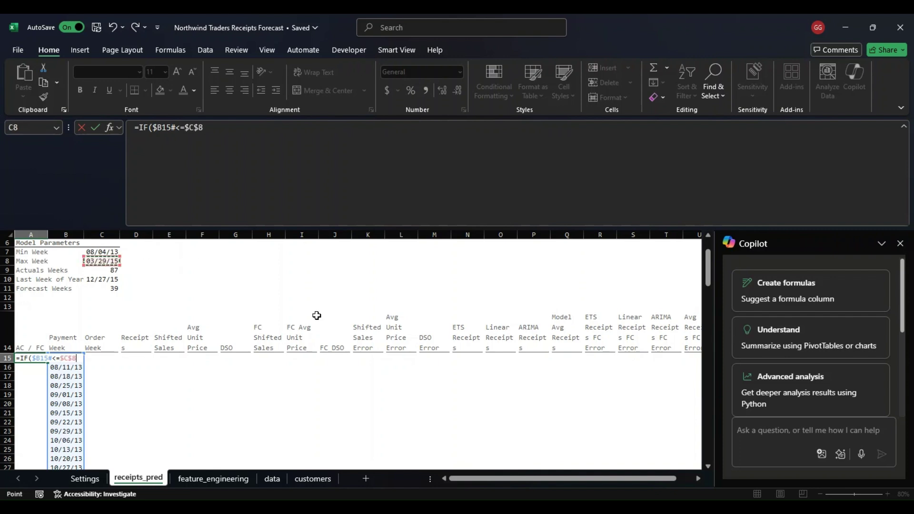
type(",\"AC\",\"FC\")")
key("Return")
- Check the AC / FC labels from the first week down to the end of the spilled range
key("ctrl+Down")
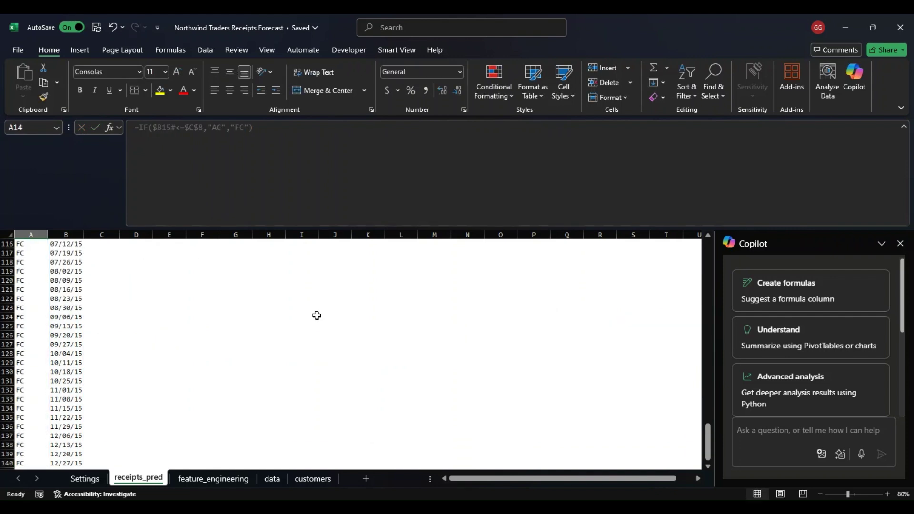
key("ctrl+Up")
key("Down")
key("ctrl+Up")
key("ctrl+Up")
key("ctrl+Up")
key("ctrl+Up")
key("ctrl+Up")
key("ctrl+Down")
key("ctrl+Down")
key("ctrl+Down")
key("ctrl+Down")
key("Down")
key("Right")
key("Right")
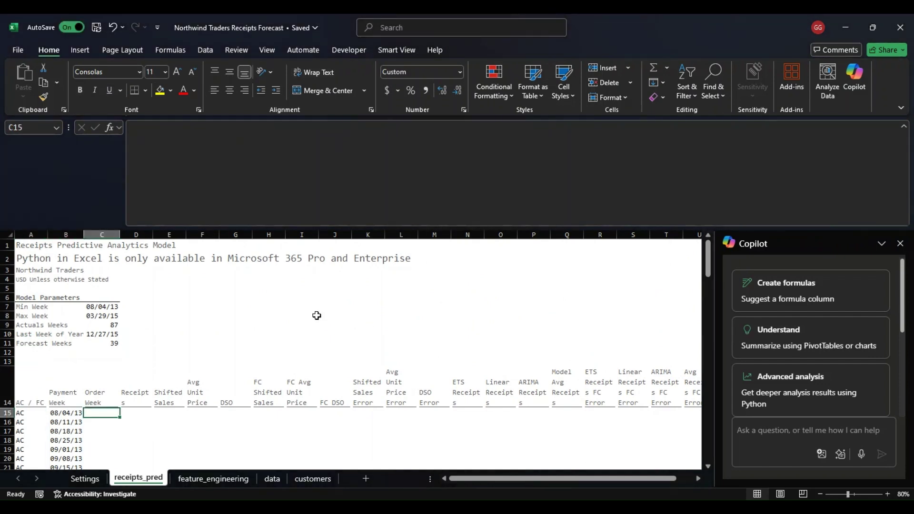
type("=XLOOKUP(")
key("Left")
key("F4")
key("F4")
key("F4")
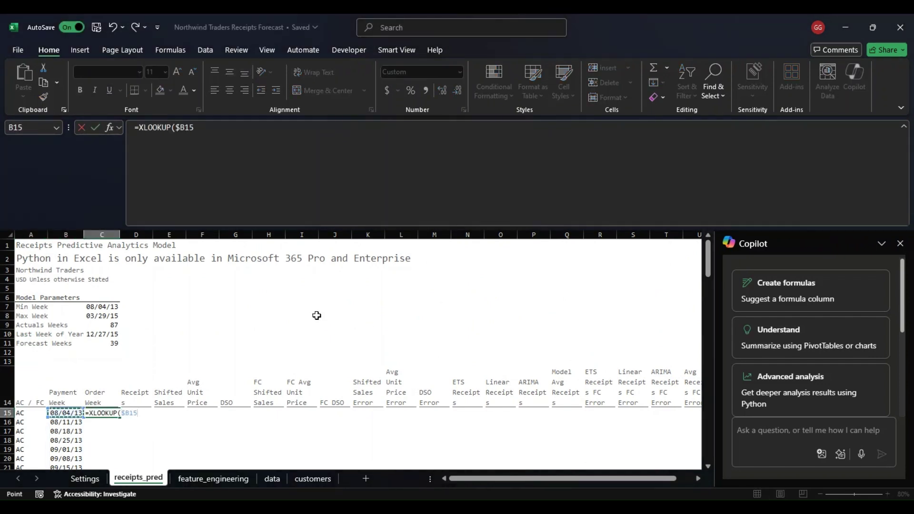
type("#,")
key("ctrl+Right")
key("ctrl+Left")
key("Escape")
key("Left")
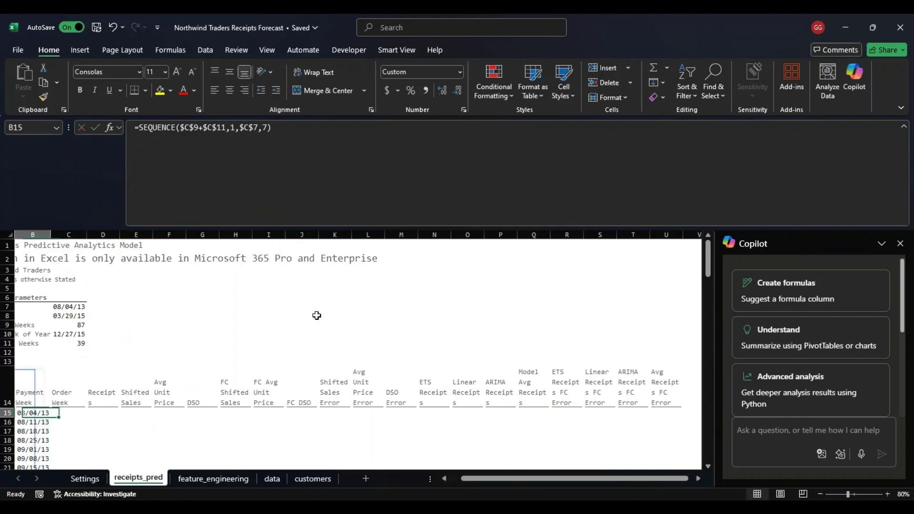
- Look up the Order Week in C15 with =XLOOKUP($B15#,data[paymentWeek],data[Start of Week]) and check the spilled column
key("Right")
type("=xl")
key("Tab")
key("Left")
key("F4")
key("F4")
key("F4")
type("#,")
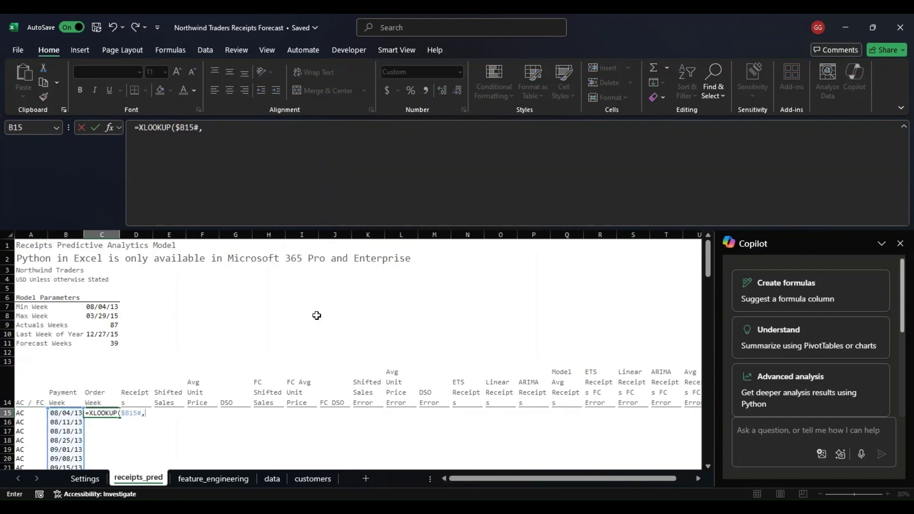
left_click(272, 478)
key("ctrl+space")
type(",")
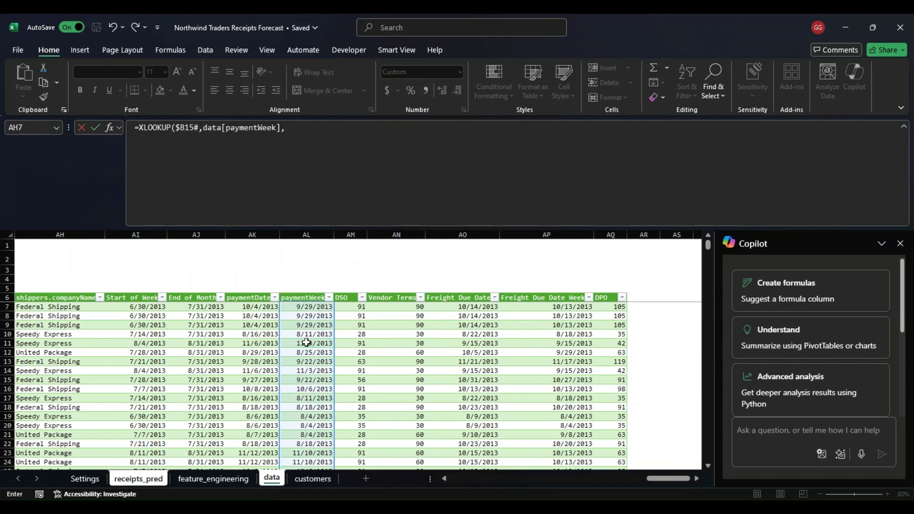
left_click(139, 331)
key("ctrl+space")
type(")")
key("Return")
key("ctrl+Down")
key("ctrl+Up")
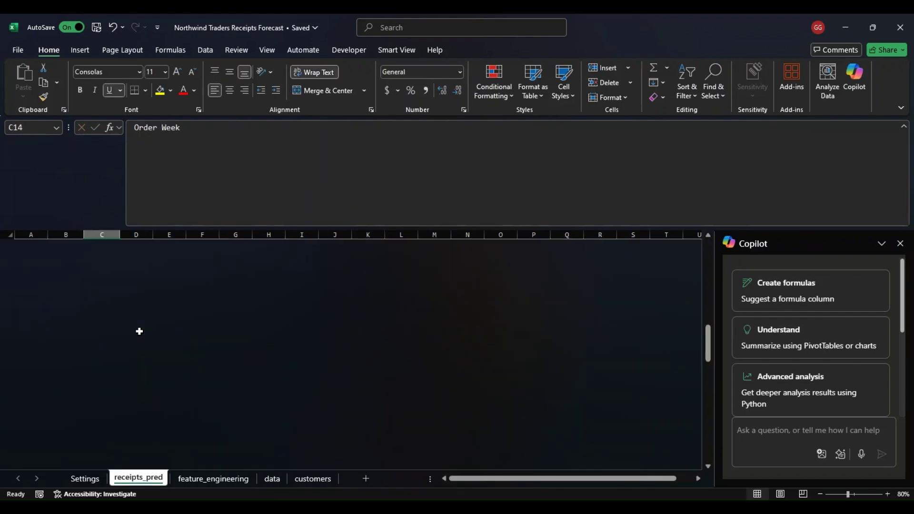
- Wrap the Order Week XLOOKUP in IF($A15#="FC","",...) to blank the forecast weeks, and check the forecast rows
key("Down")
key("F2")
key("shift+Home")
key("shift+Right")
key("ctrl+x")
type("IF(")
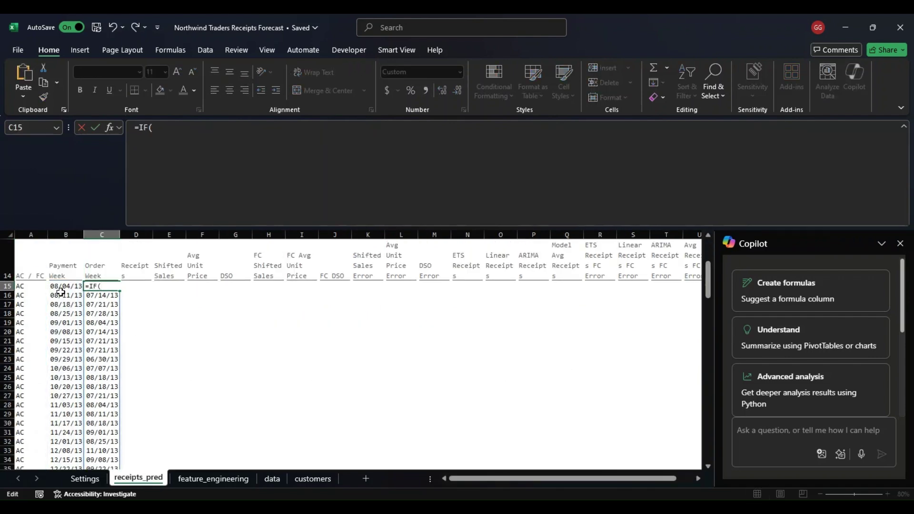
key("F2")
key("Left")
key("Left")
key("F4")
key("F4")
key("F4")
type("#=\"FC\",\"")
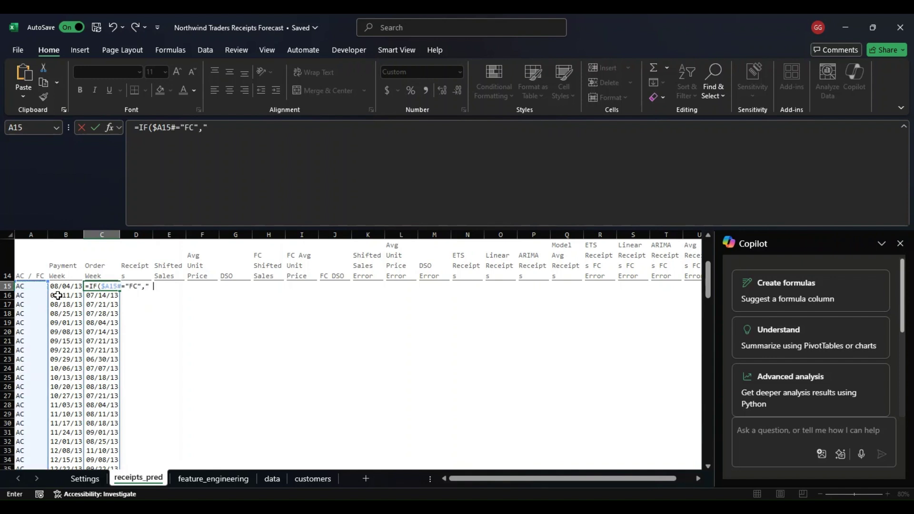
type("\",")
key("ctrl+v")
type(")")
key("Return")
scroll(66, 310, "down", 20)
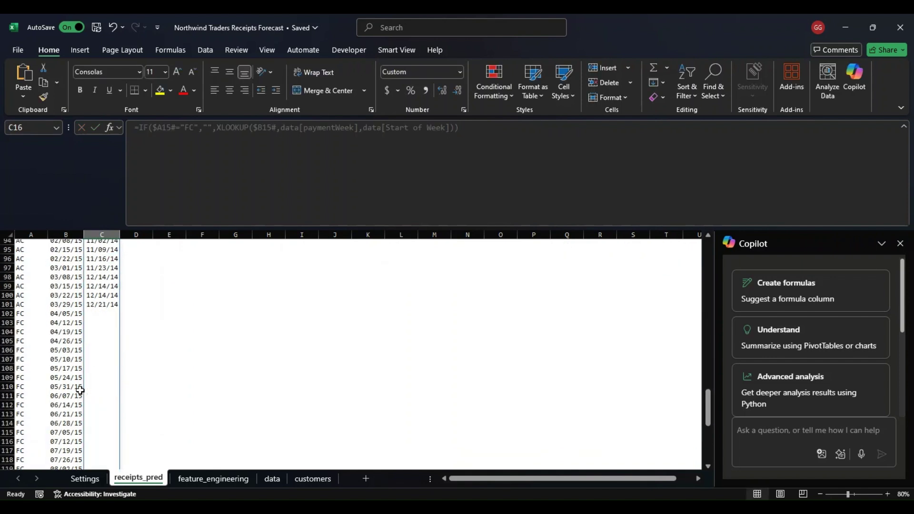
scroll(80, 390, "up", 20)
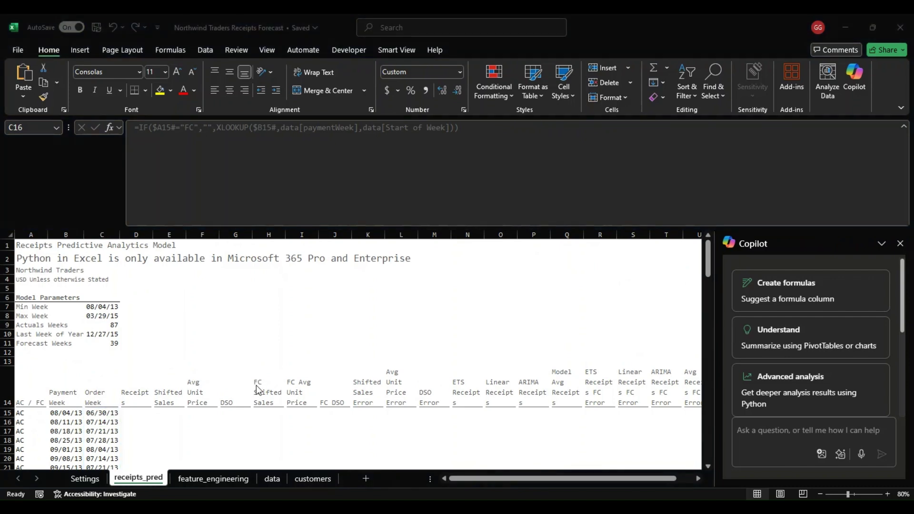
- Begin a SUMIFS formula in D15 under Receipts, summing data[order_details.Net Sales] with data[paymentWeek] as the criteria range
key("Up")
key("Right")
type("=SUMIFS(")
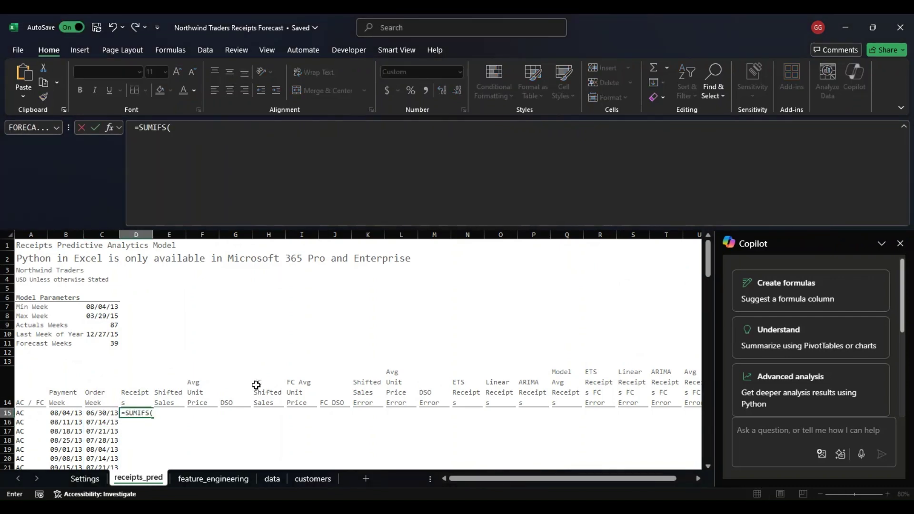
left_click(271, 478)
scroll(536, 483, "right", 10)
left_click(580, 394)
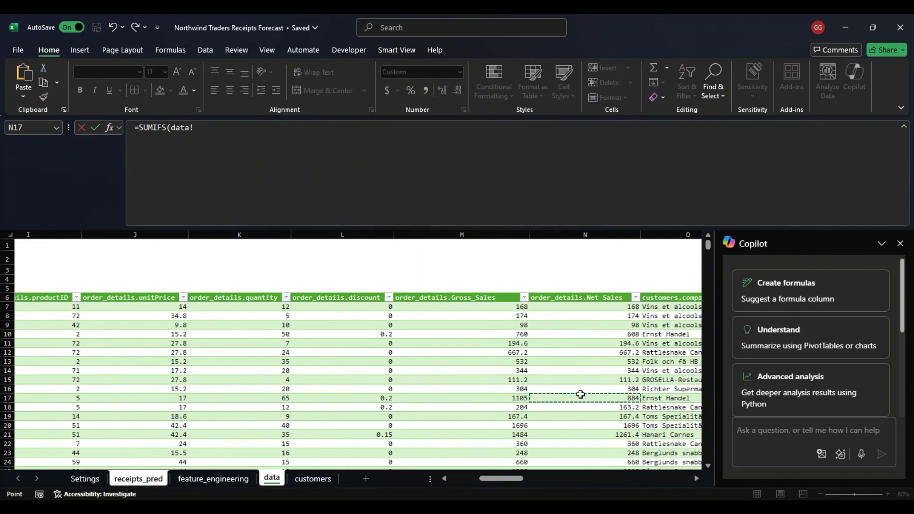
key("ctrl+space")
type(",")
left_click_drag(513, 478, 664, 478)
left_click(631, 363)
key("ctrl+space")
type(",")
- Complete the Receipts SUMIFS with the spilled payment weeks $B15# as the criterion
left_click(138, 478)
left_click(70, 413)
key("F4")
key("F4")
key("F4")
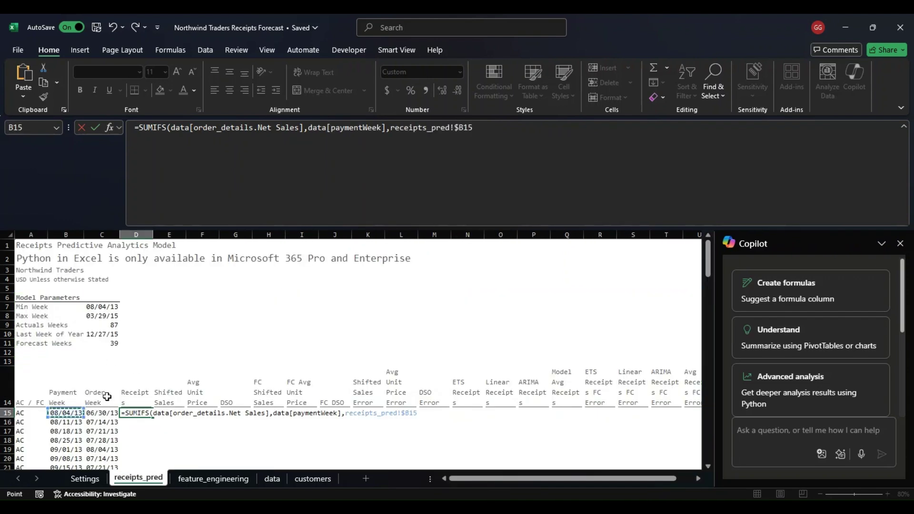
type("#)")
key("Return")
- Remove the receipts_pred! sheet reference from the Receipts SUMIFS in D15 so its criterion reads $B15#
key("Up")
key("F2")
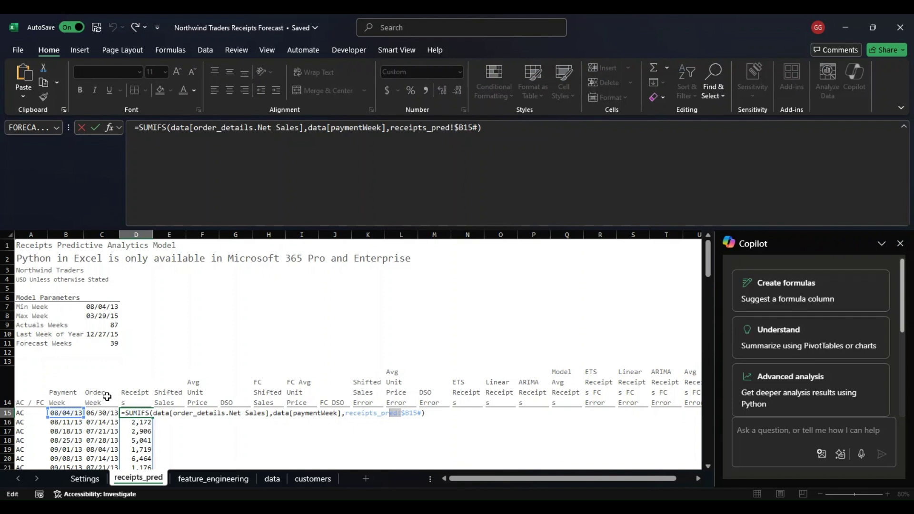
key("shift+Left")
key("shift+Left")
key("shift+Left")
key("shift+Left")
key("shift+Left")
key("shift+Left")
key("shift+Left")
key("shift+Left")
key("shift+Left")
key("shift+Left")
key("shift+Left")
key("Delete")
key("Return")
- Copy the Receipts SUMIFS into E15 under Shifted Sales and change its criterion to $C15#
key("Up")
key("ctrl+c")
key("Right")
key("ctrl+v")
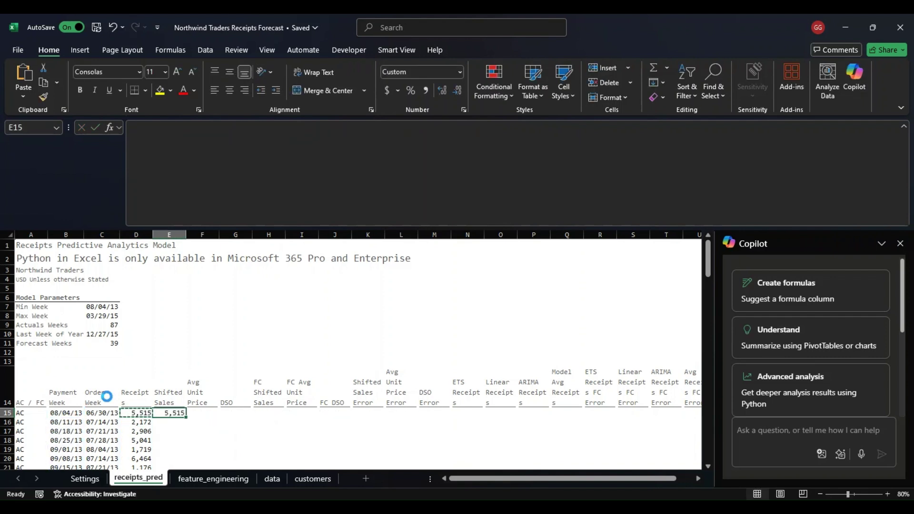
key("F2")
key("BackSpace")
type("C")
key("Return")
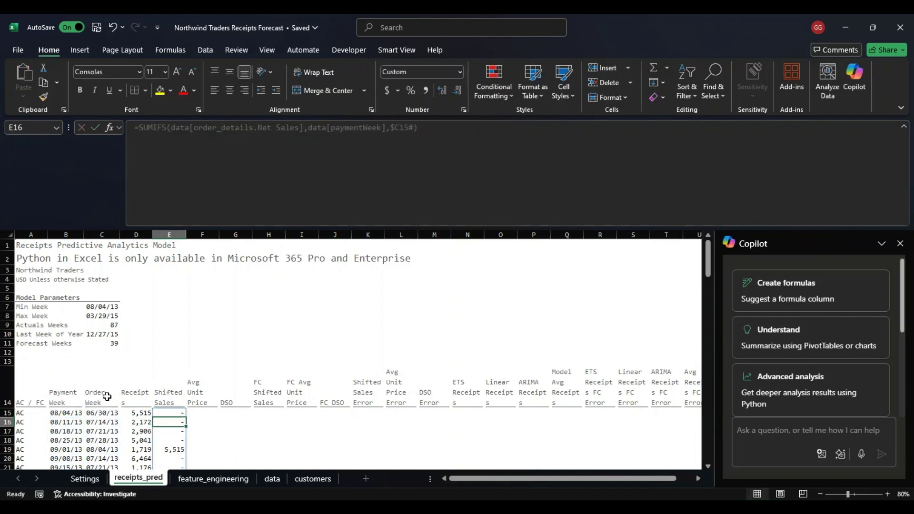
- Change the criteria range of the Shifted Sales SUMIFS in E15 to data[Start of Week]
key("Up")
key("F2")
key("Left")
key("Left")
key("Left")
key("Left")
key("Left")
key("Left")
key("Left")
key("Left")
key("shift+Left")
key("shift+Left")
key("shift+Left")
key("shift+Left")
key("shift+Left")
key("shift+Left")
key("shift+Left")
key("shift+Left")
key("shift+Left")
key("shift+Left")
key("shift+Left")
type("Start of Week")
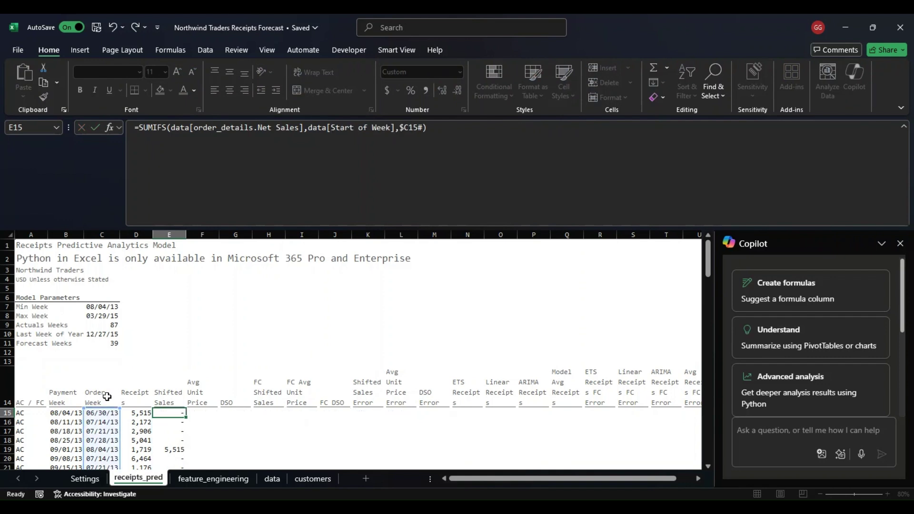
key("Tab")
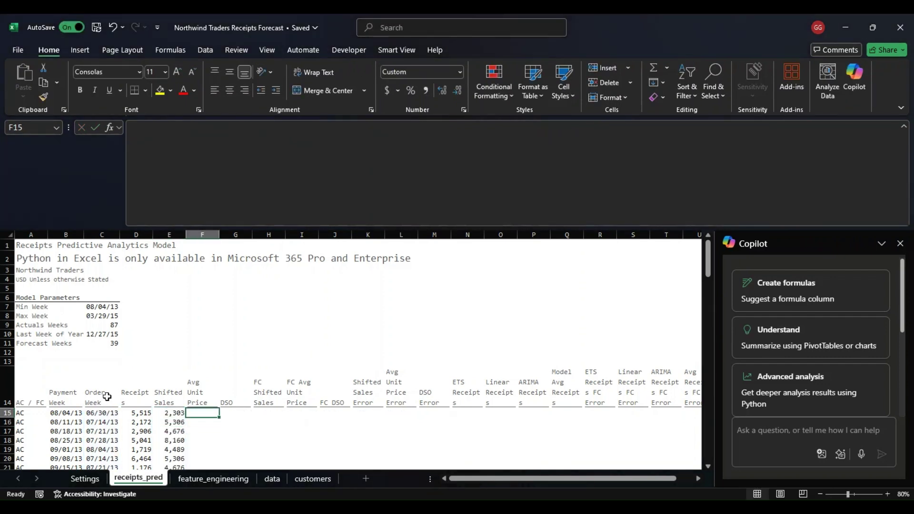
- Begin an AVERAGEIFS formula in F15 under Avg Unit Price with data[order_details.unitPrice] as the average range
type("=av")
key("Down")
key("Down")
key("Down")
key("Down")
key("Tab")
left_click(270, 480)
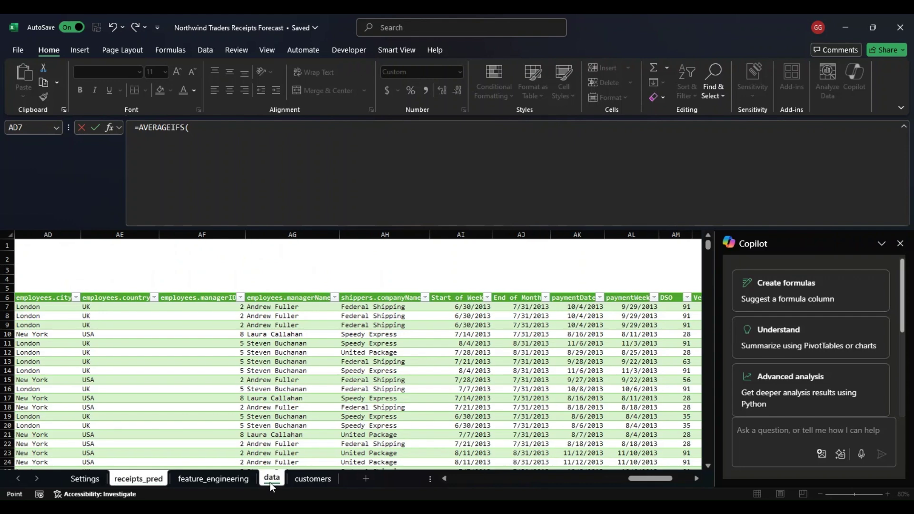
left_click_drag(649, 478, 675, 477)
left_click(387, 295)
type(",")
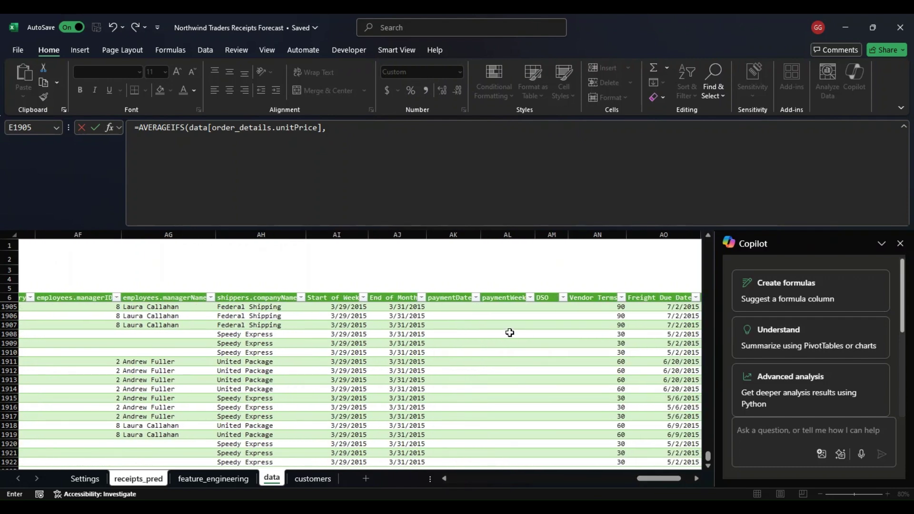
- Complete the AVERAGEIFS with data[paymentWeek] matching $B15# and data[order_details.unitPrice] matching "<>0", and check the forecast rows
left_click(509, 332)
key("ctrl+space")
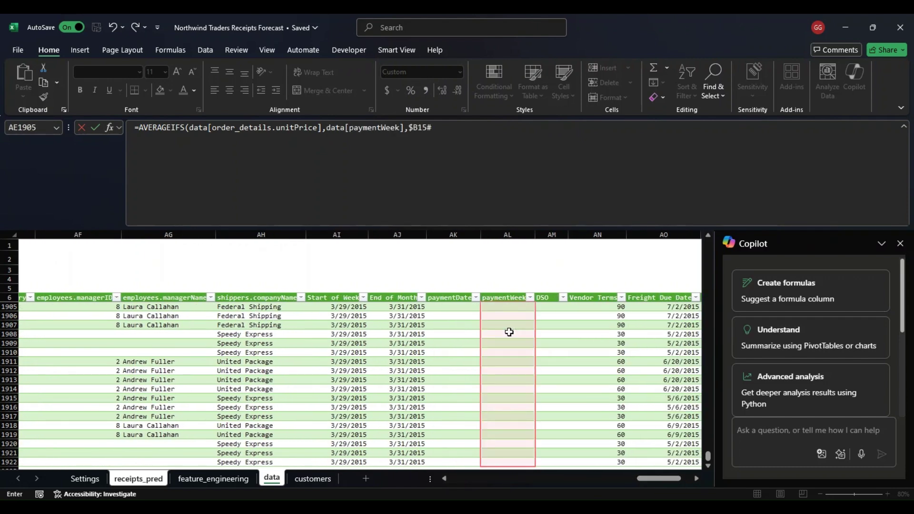
left_click_drag(652, 479, 465, 478)
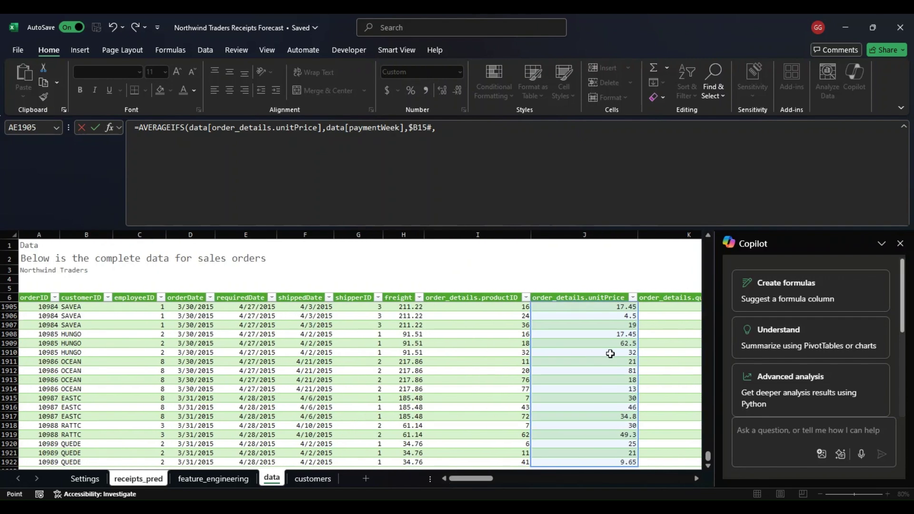
left_click(610, 353)
key("ctrl+space")
type(",")
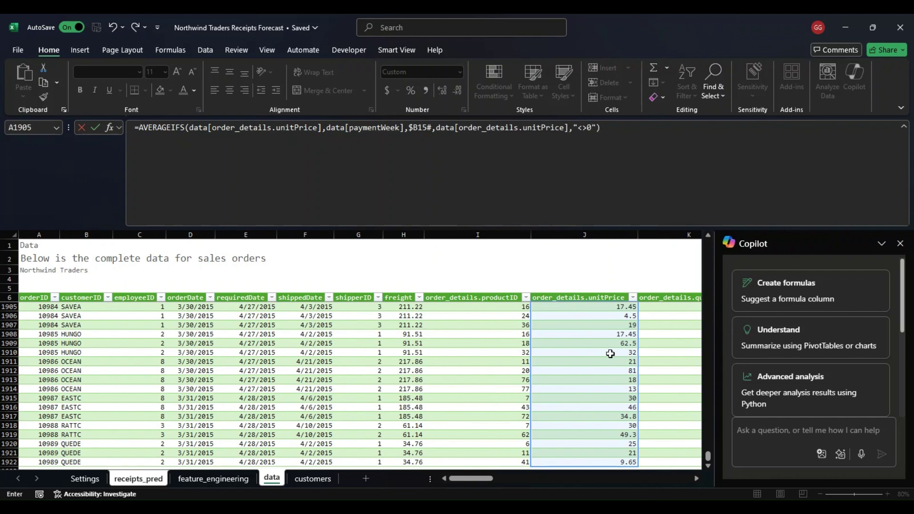
key("Return")
scroll(600, 362, "down", 20)
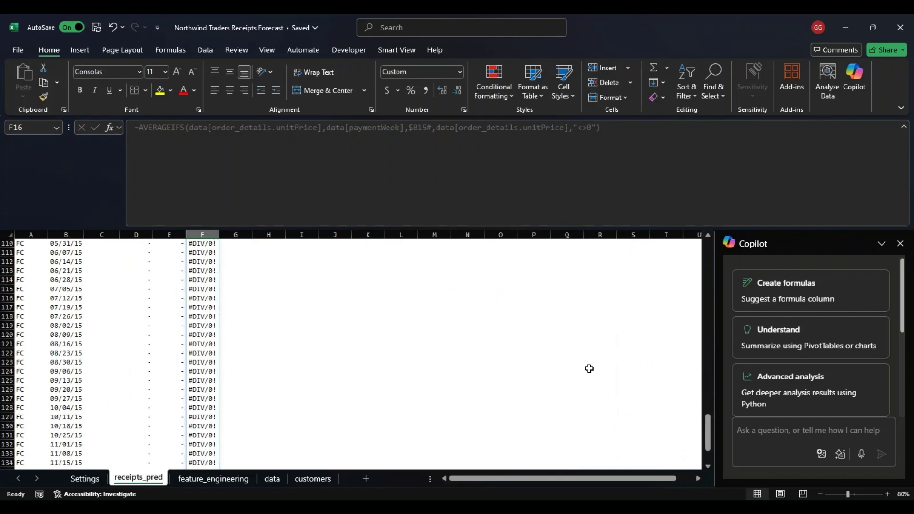
- Wrap the Avg Unit Price AVERAGEIFS in F15 in IFERROR(...,0) and check the spilled column
scroll(589, 368, "up", 20)
left_click(211, 414)
key("F2")
key("shift+Home")
key("shift+Right")
key("ctrl+x")
type("if")
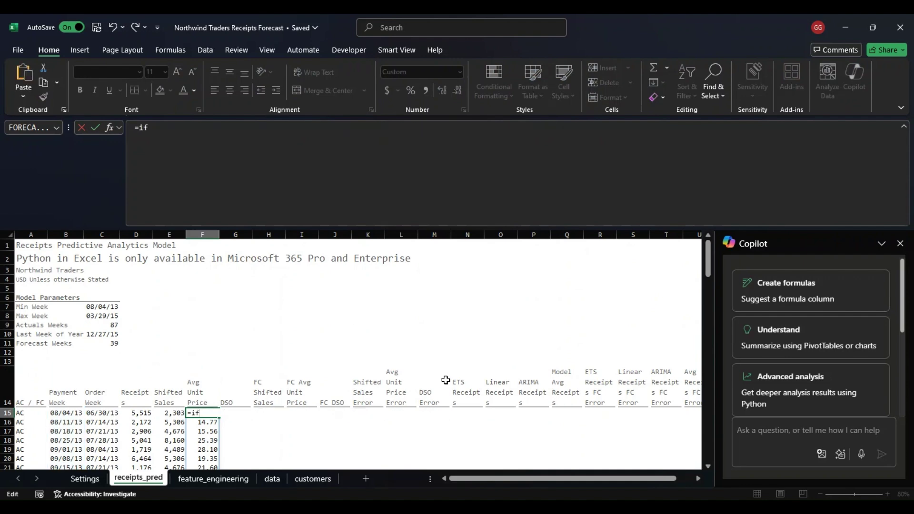
type("ERROR(")
key("ctrl+v")
type(",0)")
key("Return")
key("ctrl+Down")
key("ctrl+Up")
scroll(446, 380, "up", 5)
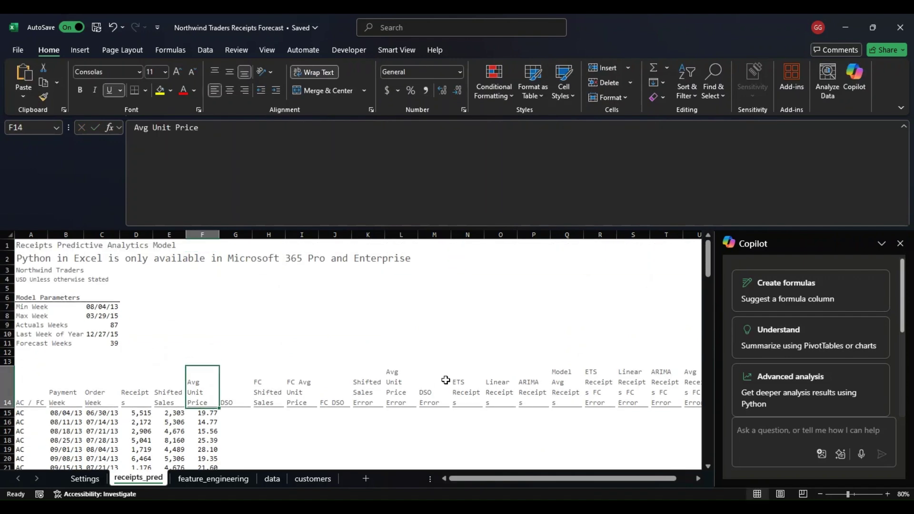
- Copy the Receipts SUMIFS from D15 into G15 under DSO
key("Down")
key("Right")
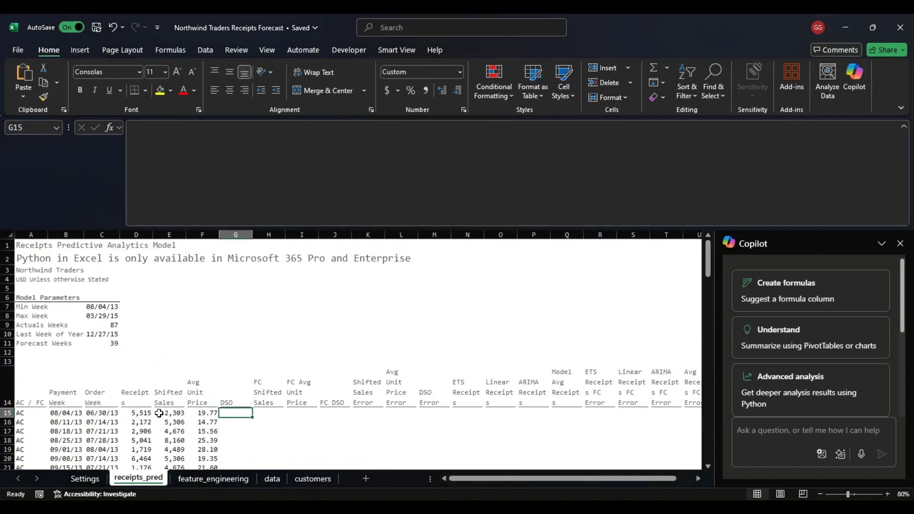
left_click(145, 413)
key("ctrl+c")
key("Right")
key("Right")
key("Right")
key("Return")
- Change the sum range of the SUMIFS in G15 to data[DSO]
left_click(300, 129)
key("BackSpace")
key("BackSpace")
key("BackSpace")
key("BackSpace")
key("BackSpace")
key("BackSpace")
key("BackSpace")
key("BackSpace")
key("BackSpace")
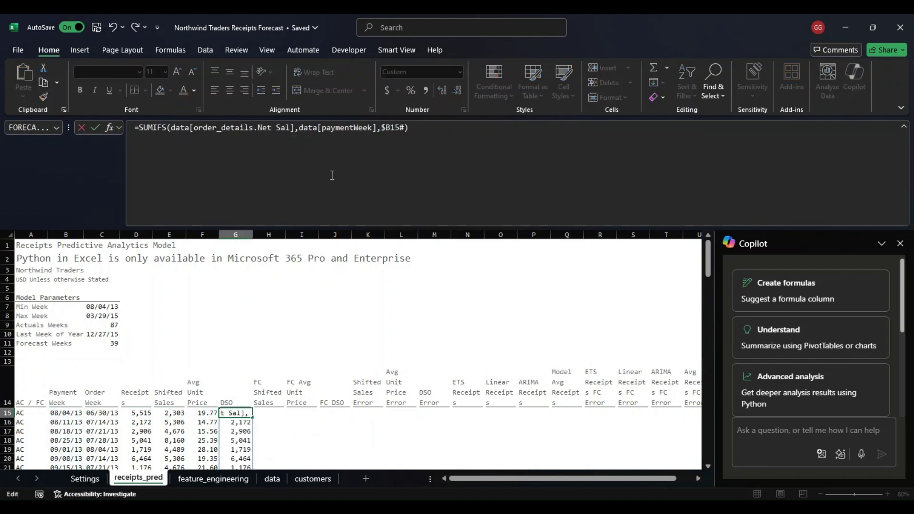
type("DSO")
key("Return")
key("Return")
key("Left")
key("Right")
key("Right")
key("Right")
key("Right")
key("Right")
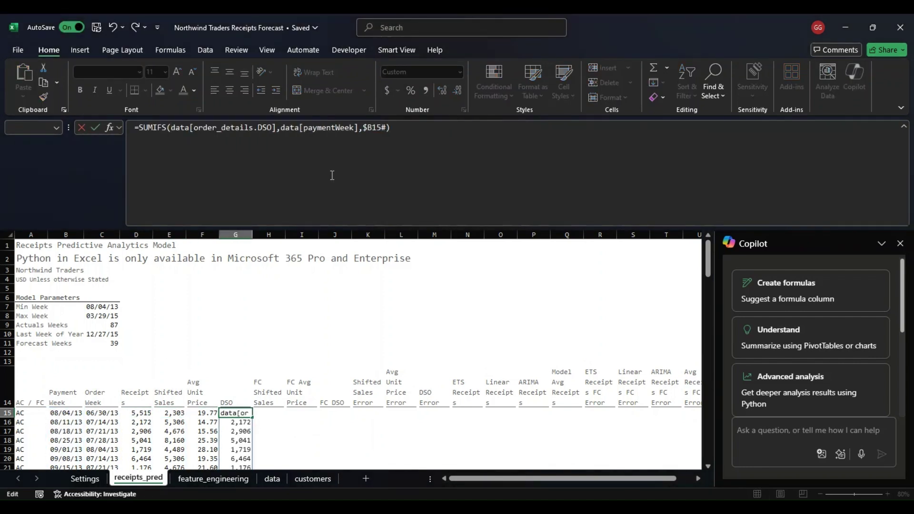
key("shift+Right")
key("shift+Right")
key("shift+Right")
key("shift+Right")
key("shift+Right")
key("shift+Right")
key("shift+Right")
key("shift+Right")
key("shift+Right")
key("shift+Right")
key("shift+Right")
key("shift+Right")
key("shift+Right")
key("shift+Right")
key("BackSpace")
key("Tab")
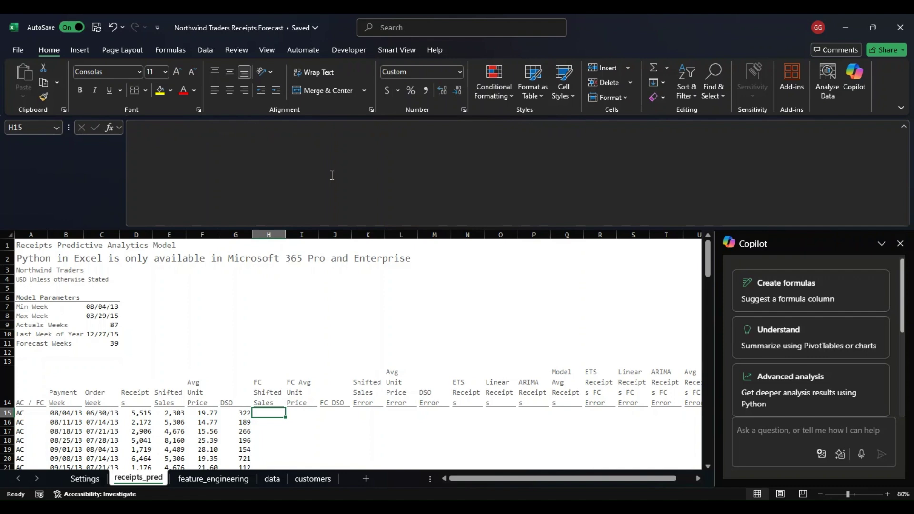
- Divide the DSO SUMIFS in G15 by 7 and check the spilled column
key("Left")
key("F2")
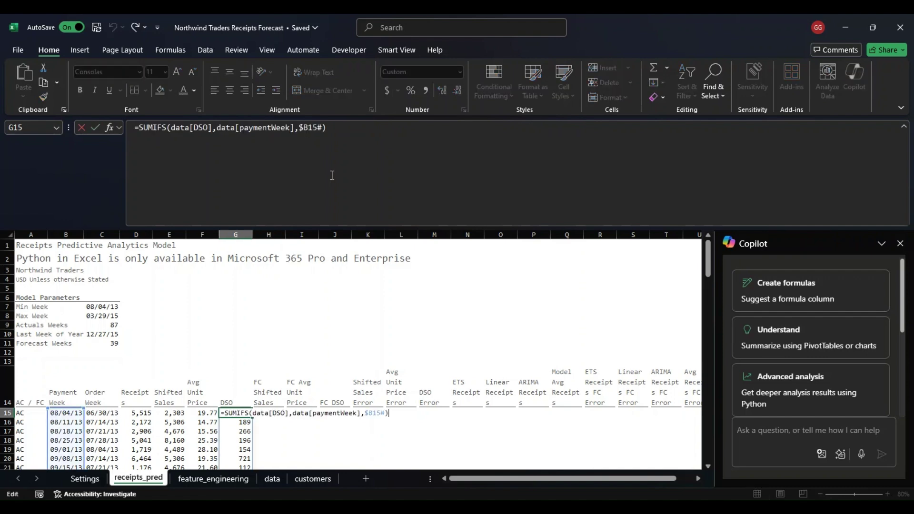
type("/7")
key("Return")
key("ctrl+Down")
key("ctrl+Up")
key("ctrl+Up")
key("ctrl+Down")
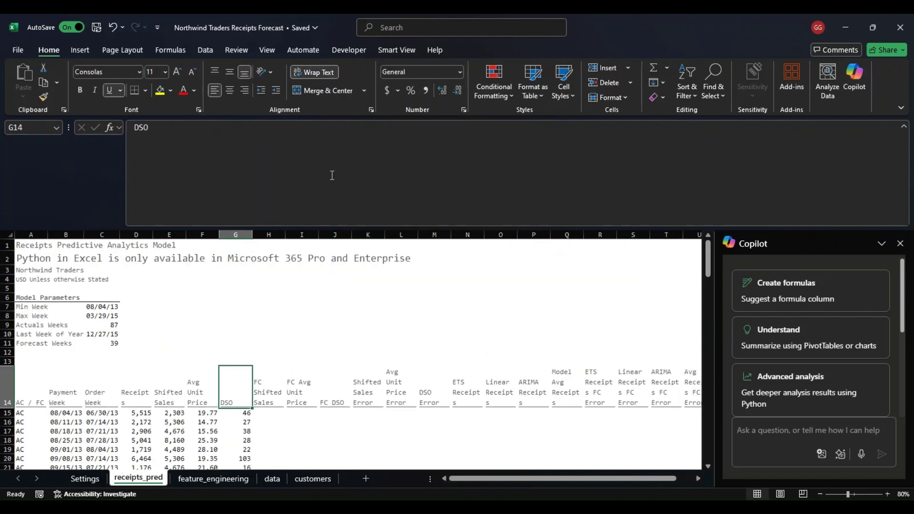
- Enter the group heading Actual Values in D13 above the Receipts column
key("Down")
key("Right")
key("Up")
key("Up")
key("Left")
key("Left")
key("Left")
type("Actual Values")
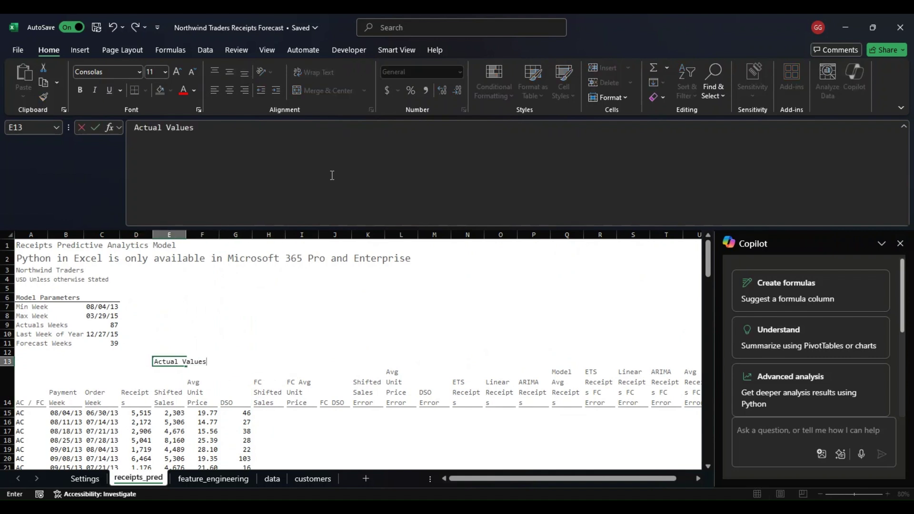
key("Escape")
key("Left")
type("Actual Values")
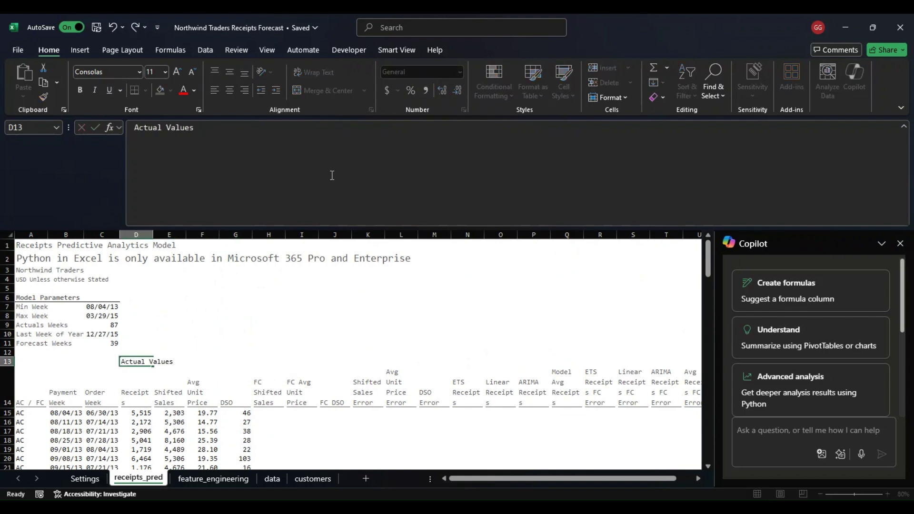
key("Return")
- Copy only the formatting of the Receipts header in D14 onto the Actual Values heading in D13
key("ctrl+c")
key("Up")
key("ctrl+alt+v")
key("t")
key("Return")
key("Escape")
- Merge D13:G13 into one left-aligned Actual Values heading and autofit the height of row 13
key("shift+Right")
key("shift+Right")
key("shift+Right")
left_click(322, 90)
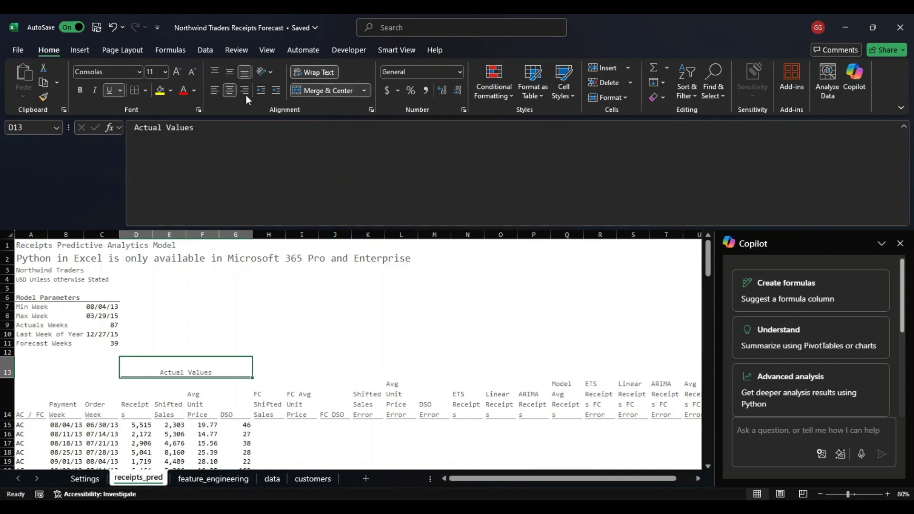
left_click(215, 90)
key("Left")
key("Down")
double_click(4, 374)
- Enter the group heading Forecasted X-Variables in H13 above the FC Shifted Sales column
left_click(268, 361)
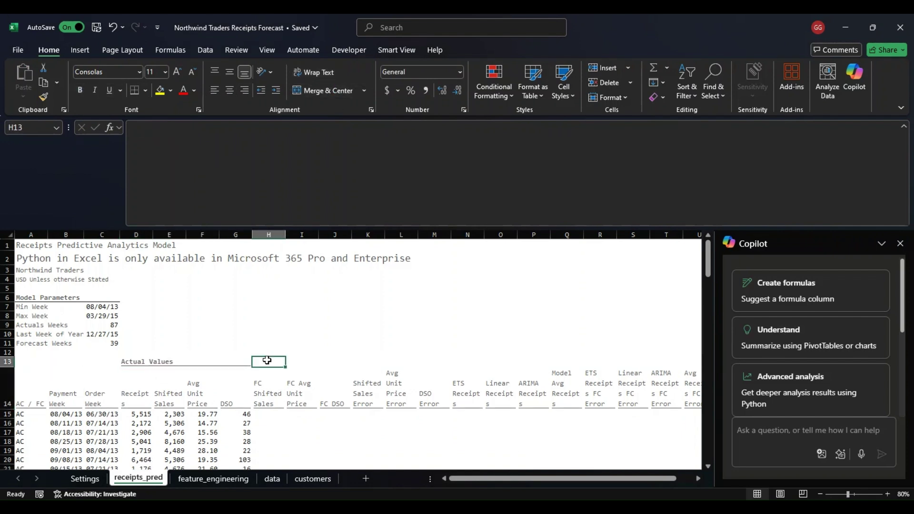
type("Forecasted X-Variables")
key("Return")
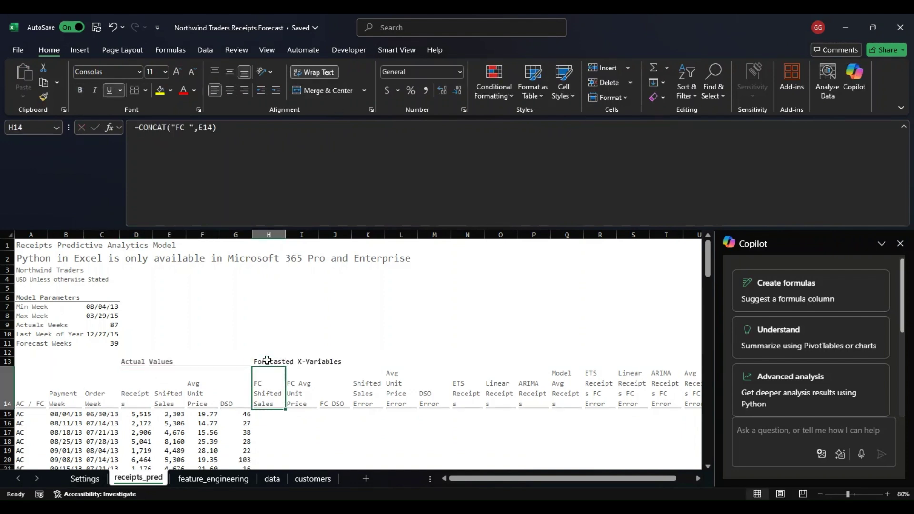
- Merge H13:J13 into one Forecasted X-Variables heading with the column header formatting, and autofit the height of row 13
left_click(267, 360)
left_click_drag(269, 379, 334, 378)
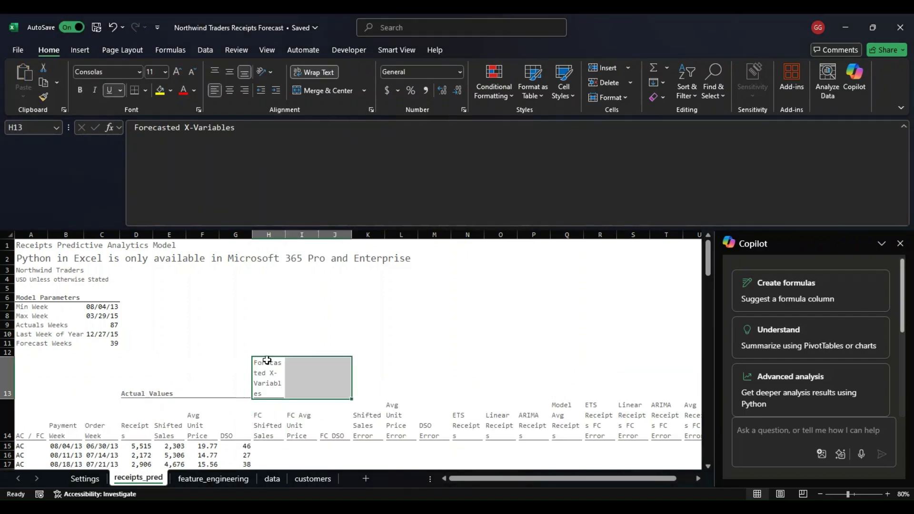
left_click(336, 90)
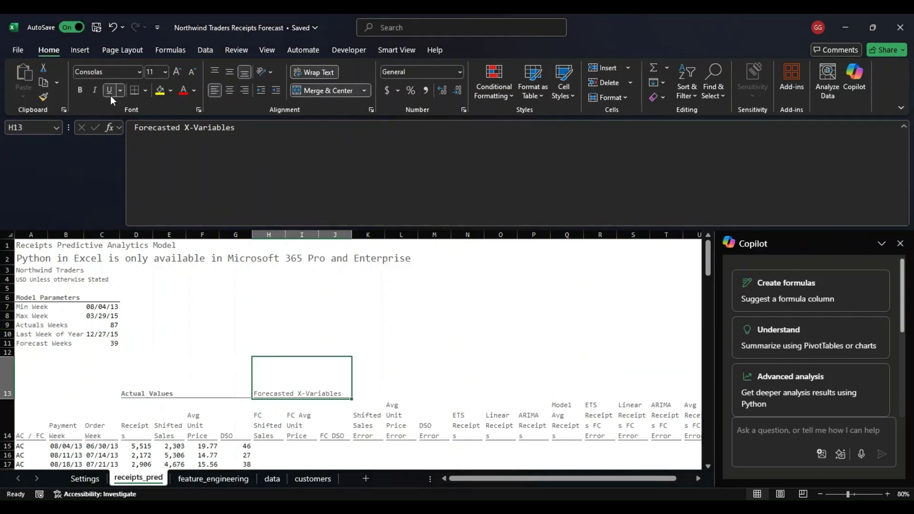
double_click(9, 400)
left_click(467, 440)
- Start a FORECAST.ETS formula in H15 under FC Shifted Sales, with the spilled payment weeks $B15# as the target date
scroll(541, 412, "down", 2)
left_click(268, 361)
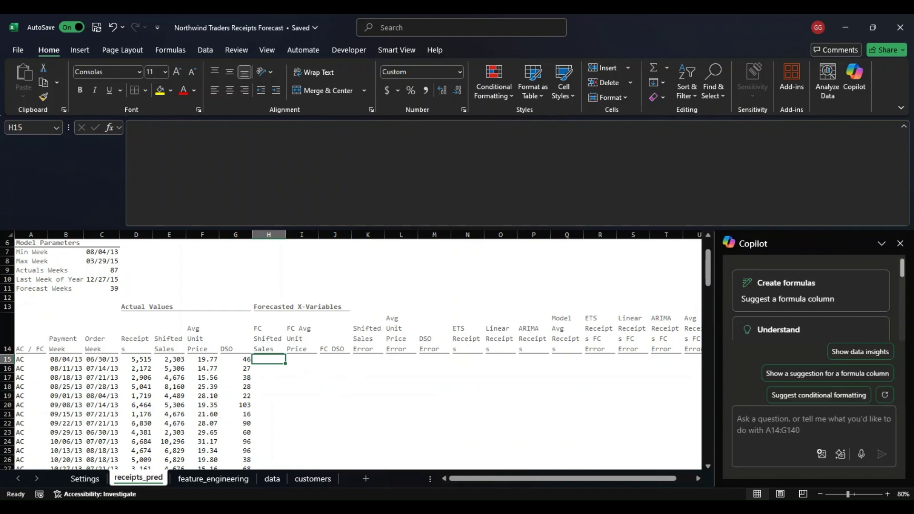
key("alt+Tab")
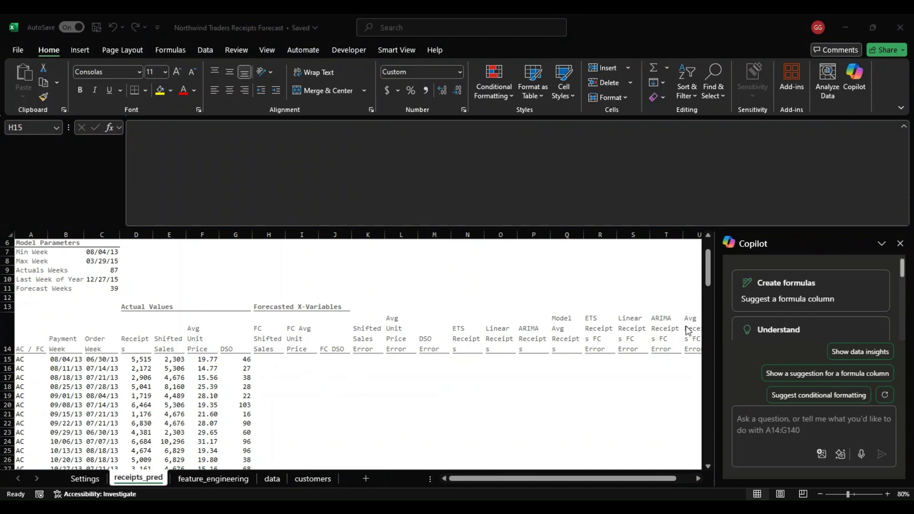
left_click(268, 360)
key("alt+Tab")
type("=f")
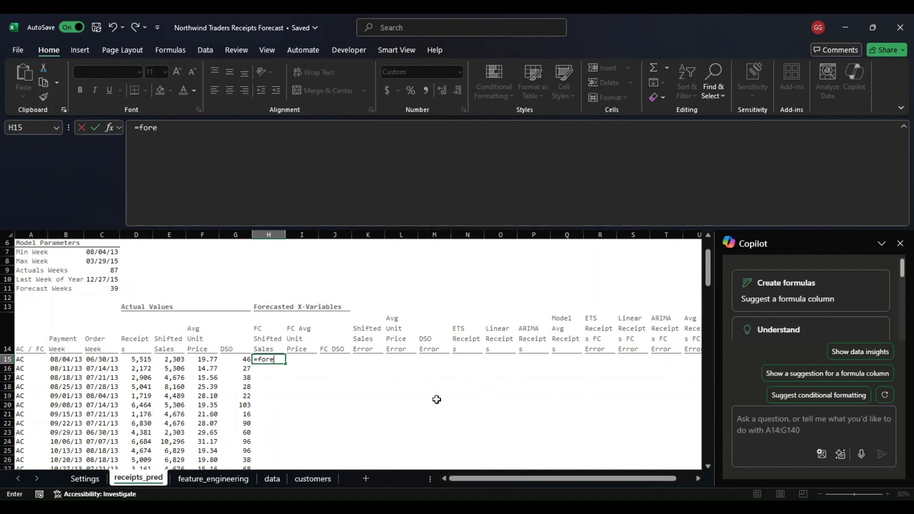
type("ore")
key("Tab")
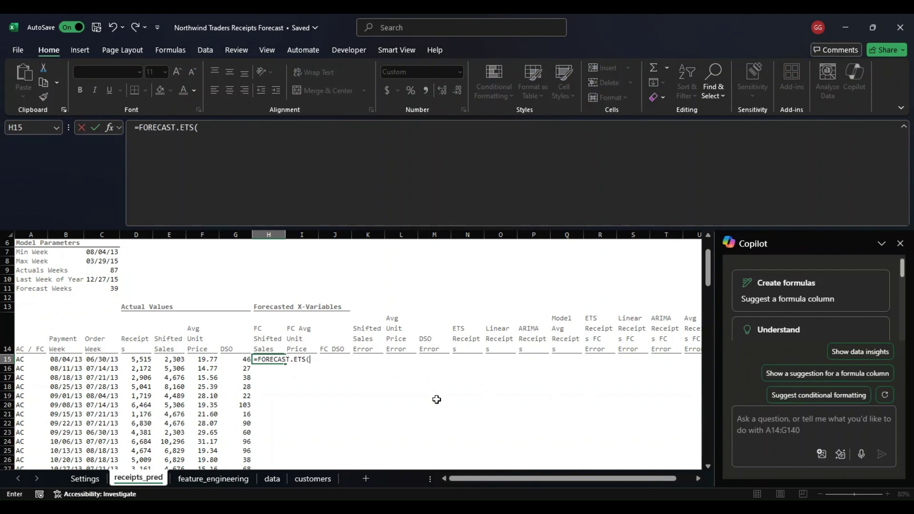
key("Left")
key("Left")
key("Left")
key("Left")
key("Left")
key("Left")
key("F4")
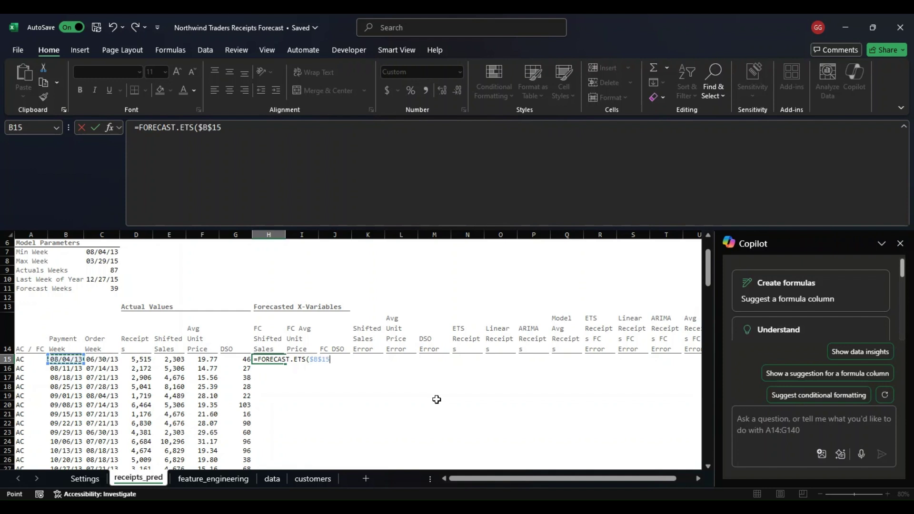
key("F4")
type("#")
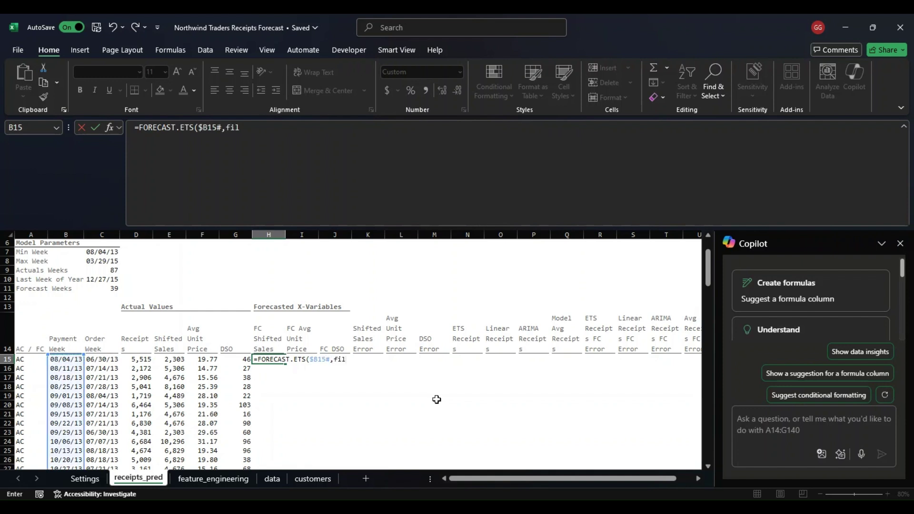
- Add FILTER(E$15#,$A$15#="AC") as the values argument of the H15 formula and open a second FILTER for the timeline
type(",fil")
key("Tab")
key("Left")
key("Left")
key("Left")
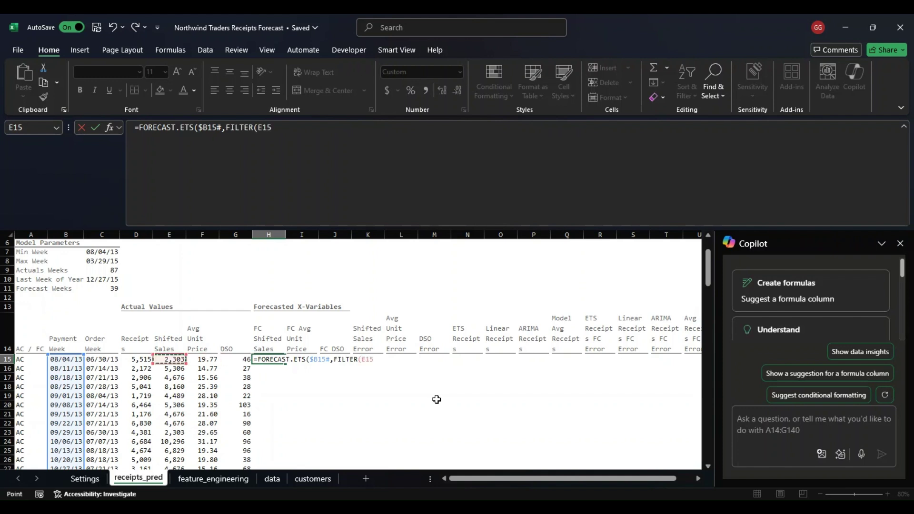
key("F4")
key("F4")
type("#")
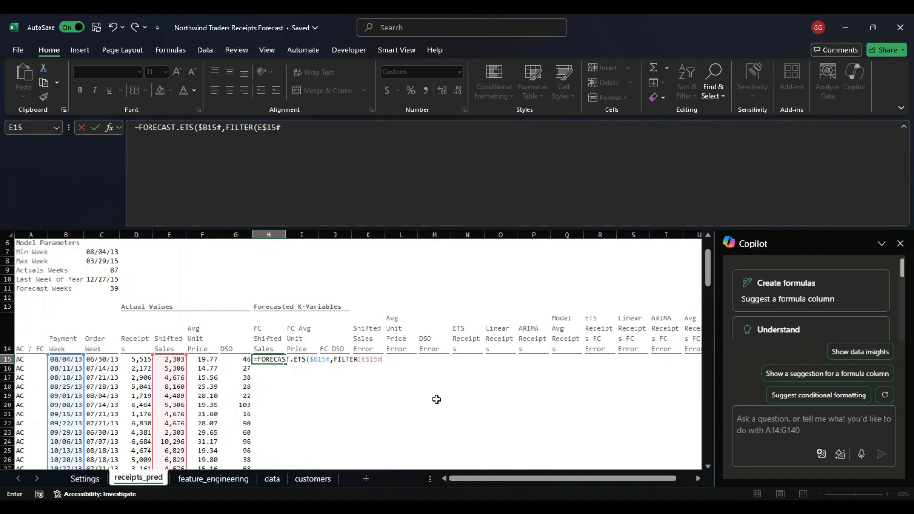
key("Left")
key("Left")
key("Left")
key("Left")
key("Left")
key("Left")
key("Left")
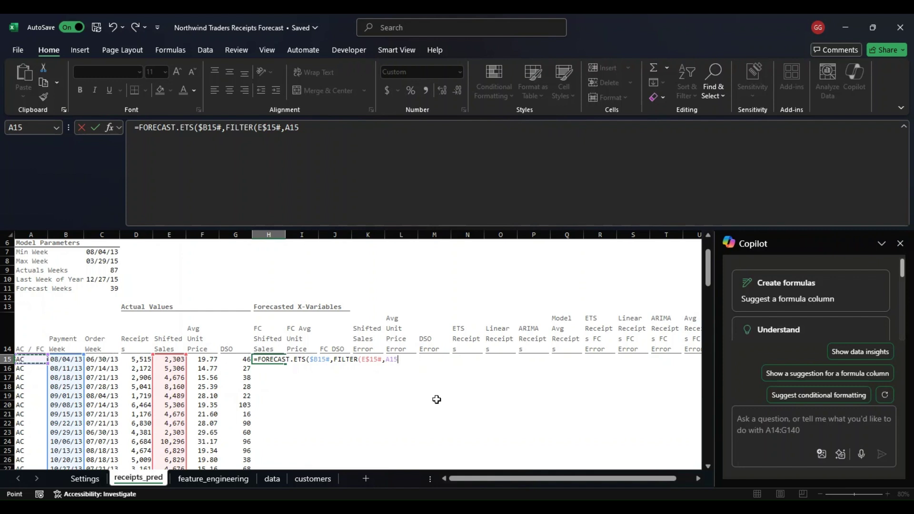
key("F4")
type("#")
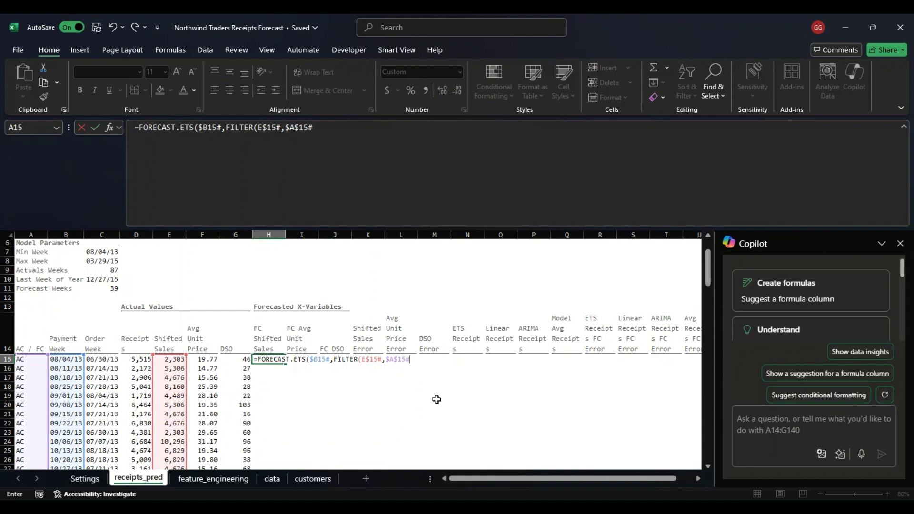
type("=\"AC\",FILTER(")
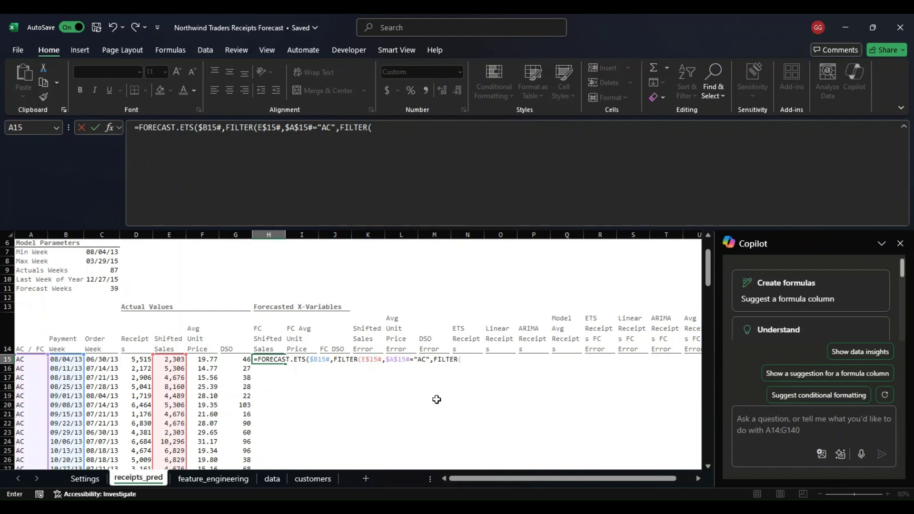
- Complete the H15 formula with FILTER($B$15#,$A$15#="AC") as the timeline and 1,1 as the last arguments, closing every parenthesis
key("Left")
key("Left")
key("Left")
key("Left")
key("Left")
key("Left")
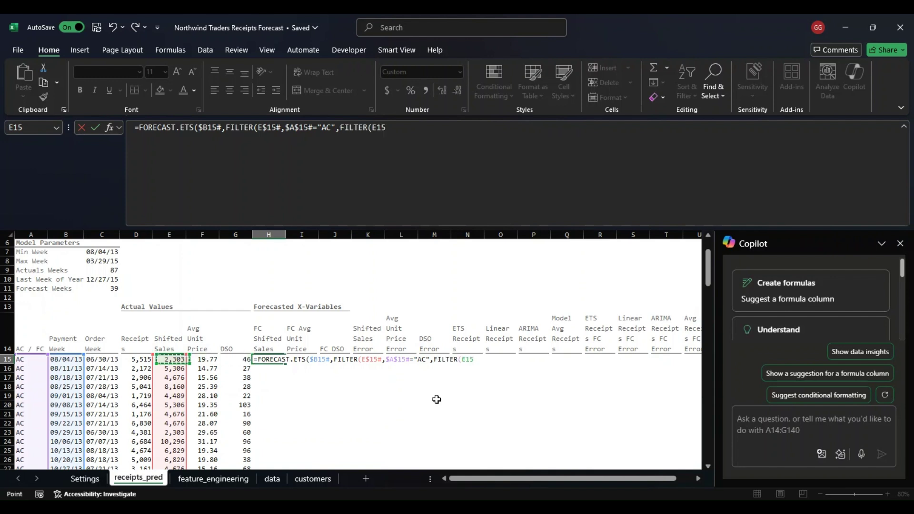
key("F4")
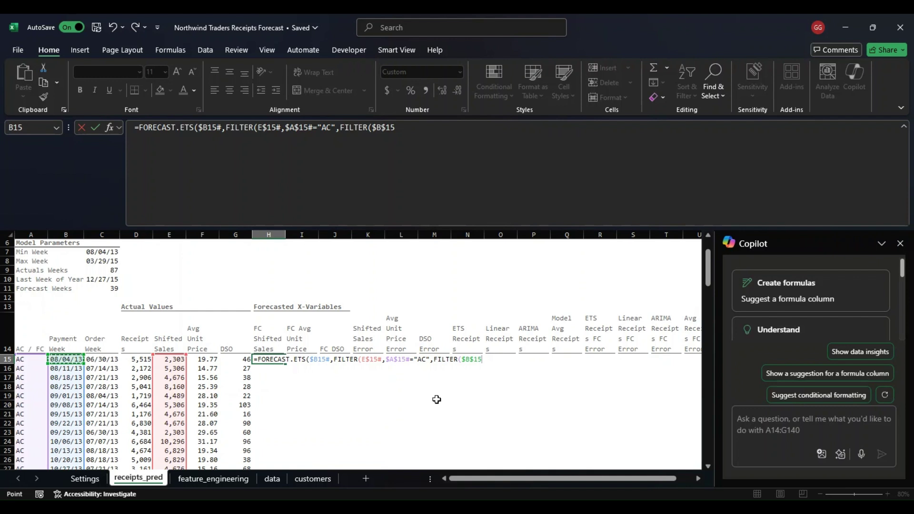
type("#")
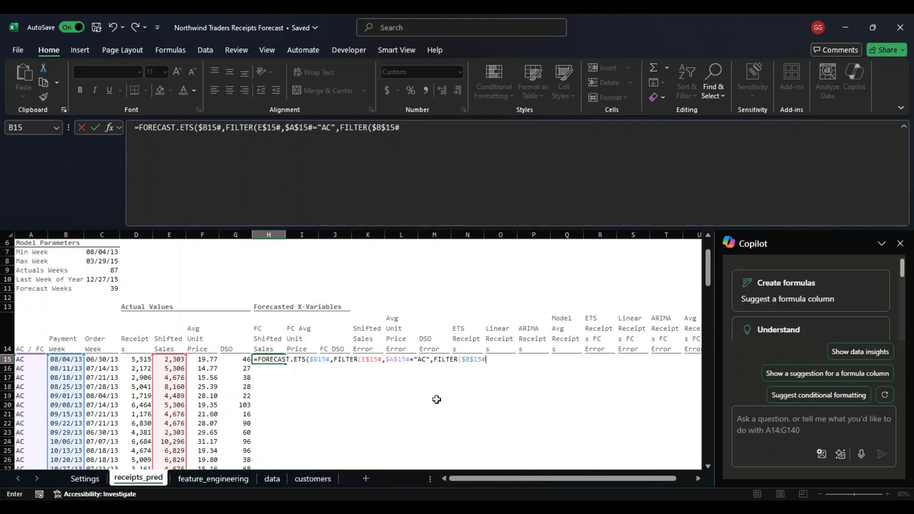
key("Left")
key("Left")
key("ctrl+Left")
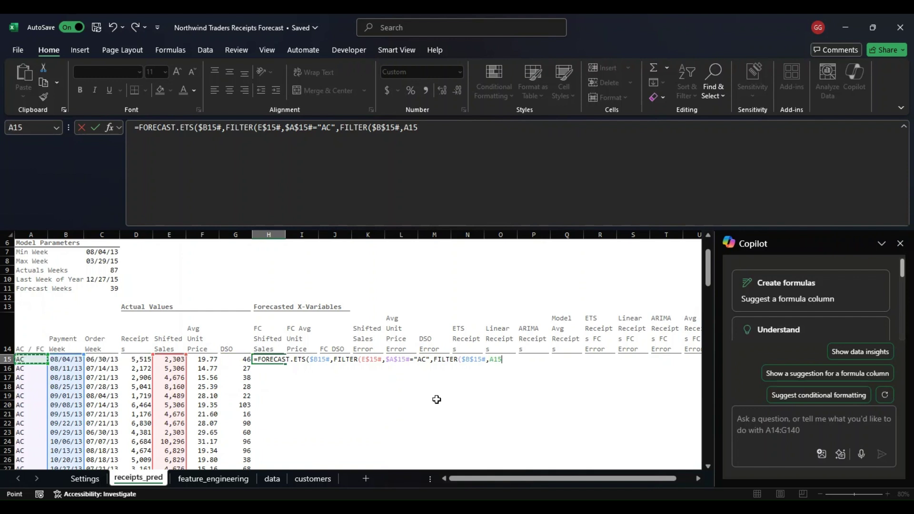
key("F4")
type("#=\"")
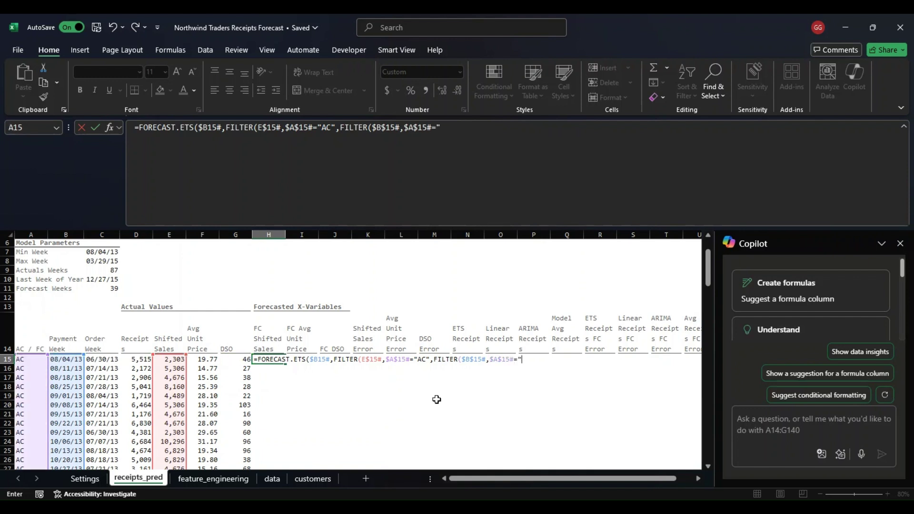
type("AC\"),1,1)")
key("Return")
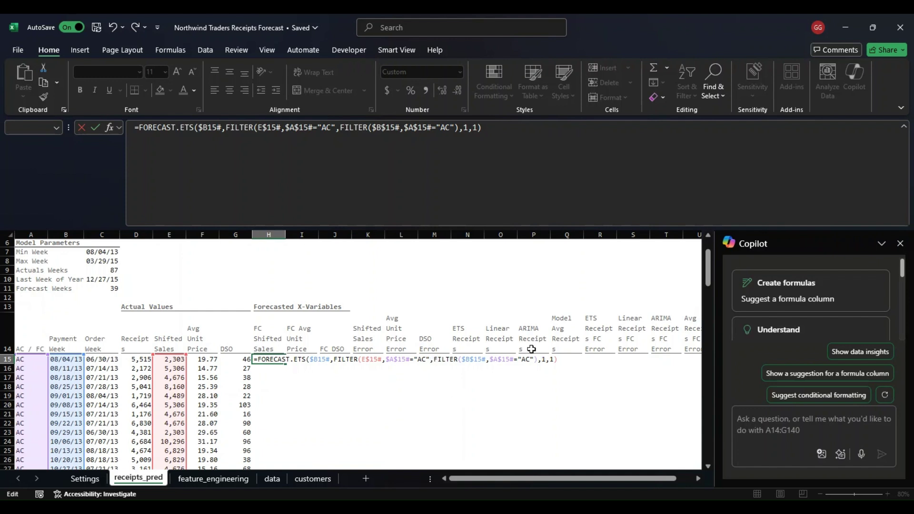
type(")")
key("Return")
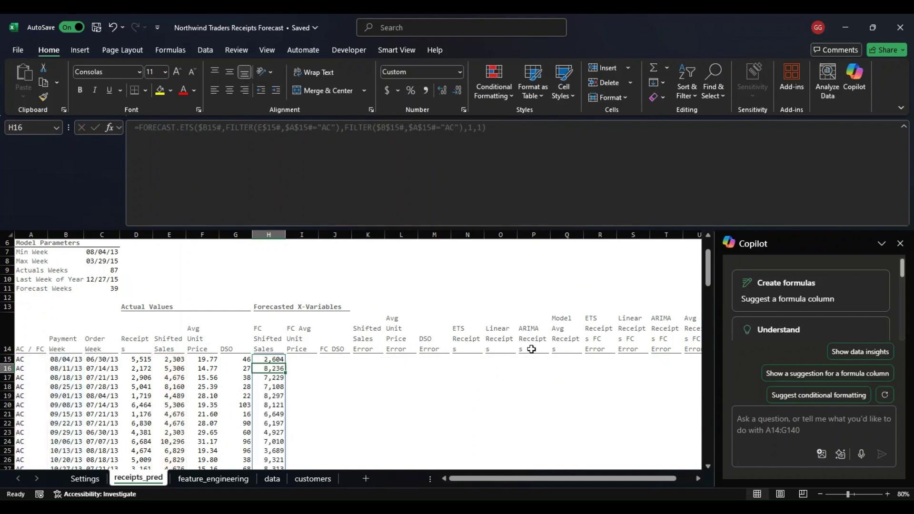
- Copy the FILTER(E$15#,$A$15#="AC") argument from the H15 formula without changing the formula
key("Up")
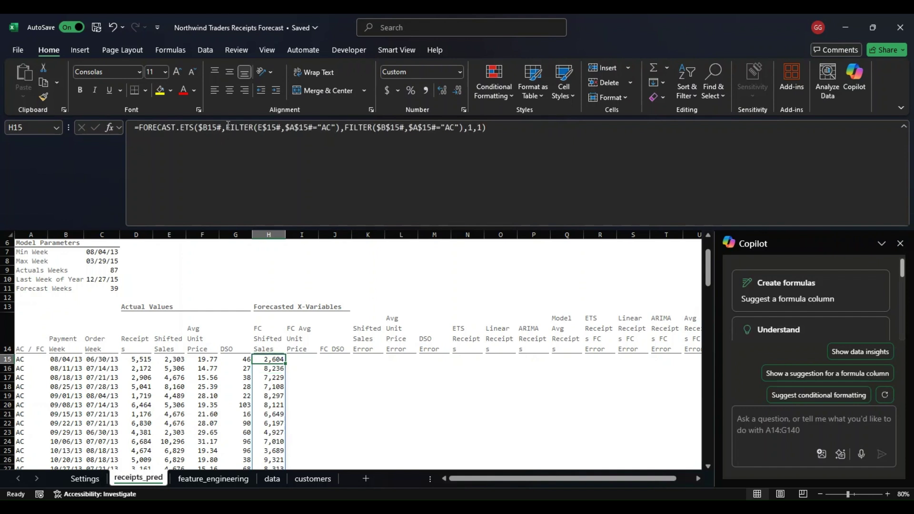
left_click_drag(227, 128, 328, 131)
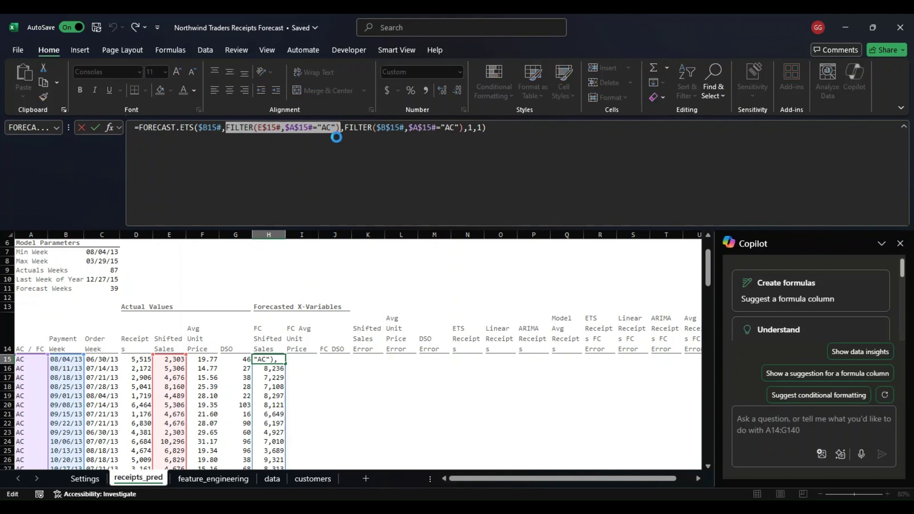
key("Escape")
left_click(304, 363)
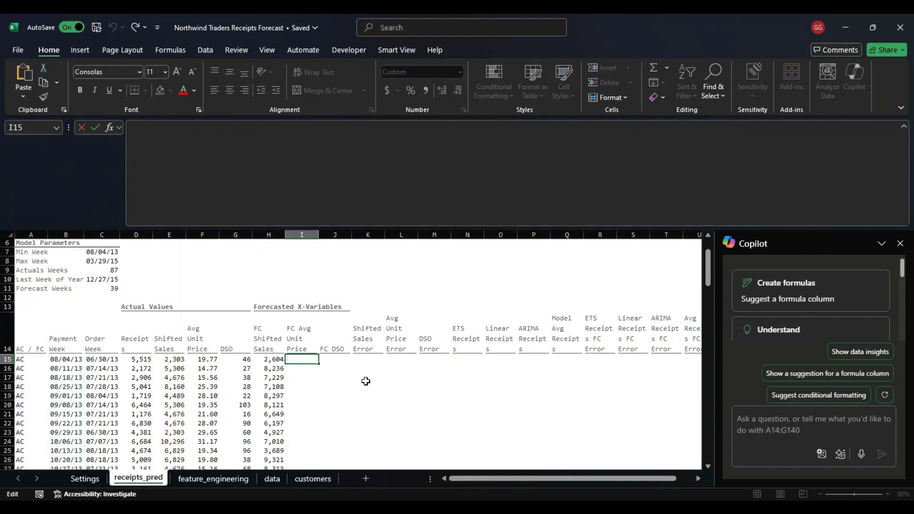
- Delete the ETS Receipts column and the six columns from ARIMA Receipts through the last Receipts FC Error, keeping Linear Receipts
left_click(461, 234)
key("ctrl+minus")
key("shift+Right")
key("shift+Right")
key("shift+Right")
key("shift+Right")
key("shift+Right")
key("ctrl+space")
key("ctrl+minus")
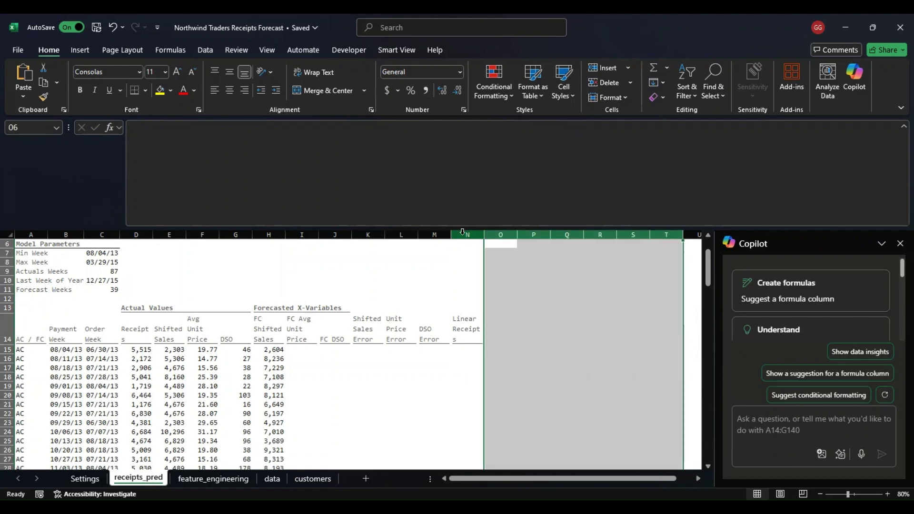
- Enter =FILTER(E$15#,$A$15#="AC") in O15 to list the actual shifted sales
key("Down")
key("Down")
key("Down")
key("Down")
key("Down")
key("Down")
key("Down")
key("Down")
key("Down")
type("=")
type("FILTER(E$15#,$A$15#=\"AC\")")
key("Return")
- Copy the timeline argument from the H15 formula and enter it in P15 as =FILTER($B$15#,$A$15#="AC")
key("Up")
key("ctrl+Left")
key("F2")
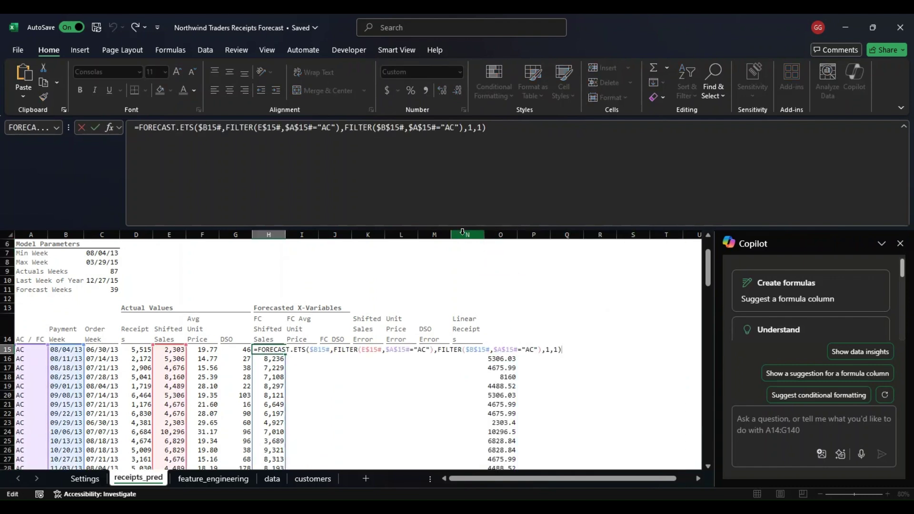
key("shift+Left")
key("shift+Left")
key("shift+Left")
key("shift+Left")
key("shift+Left")
key("shift+Left")
key("shift+Left")
key("shift+Left")
key("shift+Left")
key("shift+Left")
key("shift+Left")
key("shift+Left")
key("shift+Left")
key("shift+Left")
key("shift+Left")
key("shift+Left")
key("shift+Left")
key("shift+Left")
key("shift+Left")
key("shift+Left")
key("ctrl+c")
key("Escape")
key("ctrl+Right")
key("Right")
type("=")
key("ctrl+v")
key("Return")
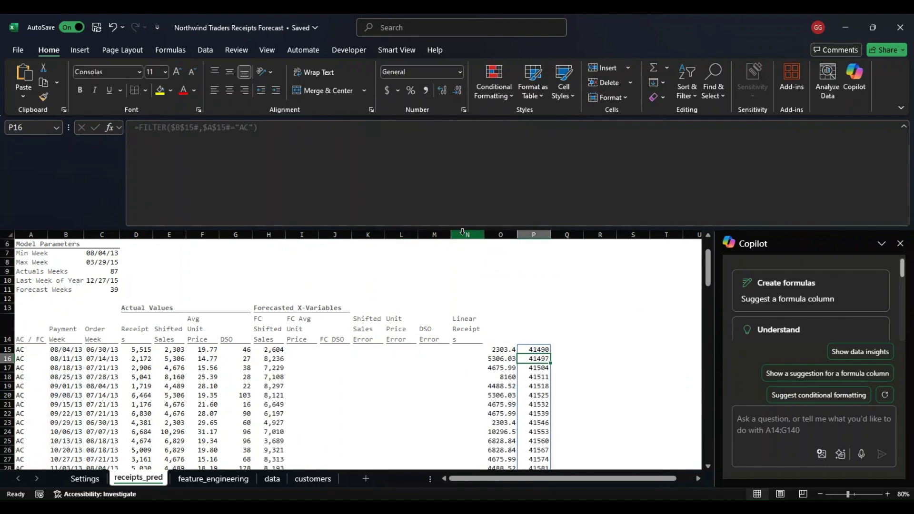
- Paste only the formatting of the Order Week cell C15 onto the spilled dates in column P and autofit that column
key("Up")
key("ctrl+Left")
key("ctrl+Left")
key("Left")
key("Left")
key("Left")
key("Left")
key("Left")
key("ctrl+c")
key("ctrl+Right")
key("ctrl+Right")
key("ctrl+Right")
key("ctrl+shift+Down")
key("ctrl+BackSpace")
key("ctrl+alt+v")
key("t")
key("Return")
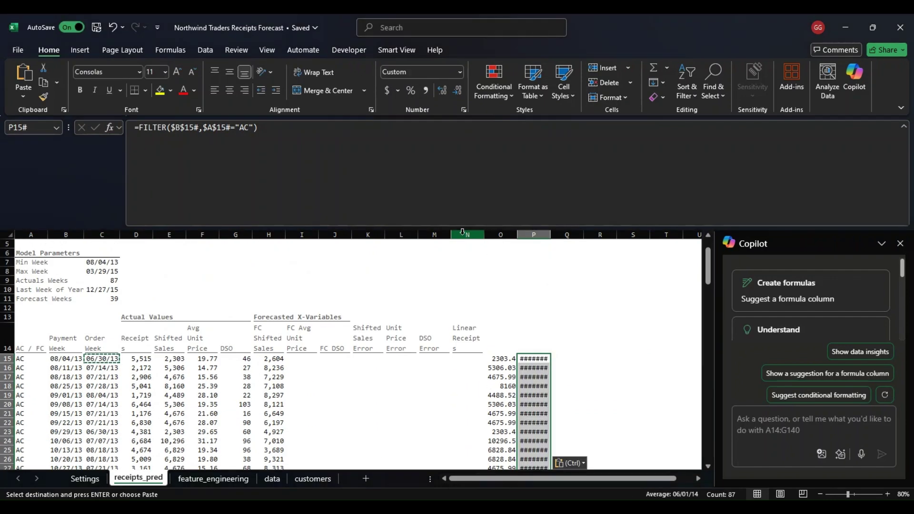
double_click(549, 237)
- Paste only the formatting of the Receipts cell D15 onto the spilled sales values in column O
left_click(147, 358)
key("ctrl+c")
left_click(498, 358)
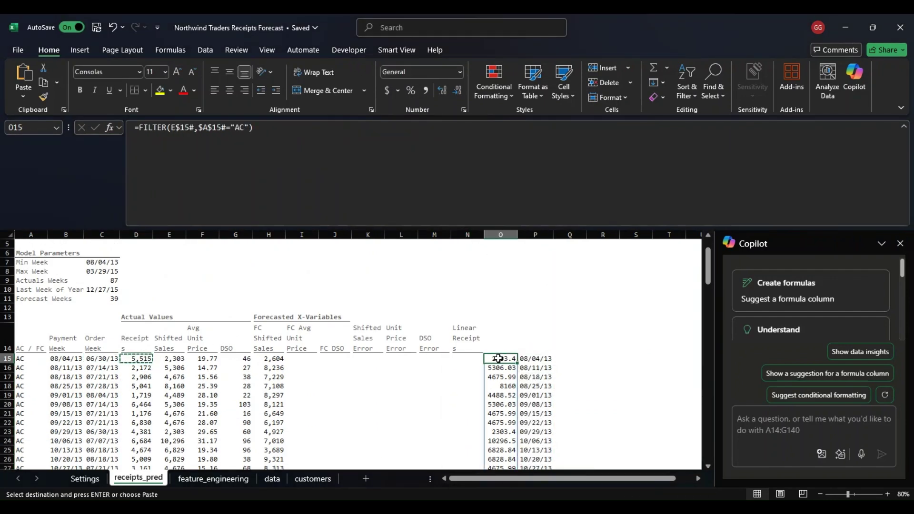
key("ctrl+shift+Down")
key("ctrl+BackSpace")
key("ctrl+alt+v")
key("t")
key("Return")
key("Escape")
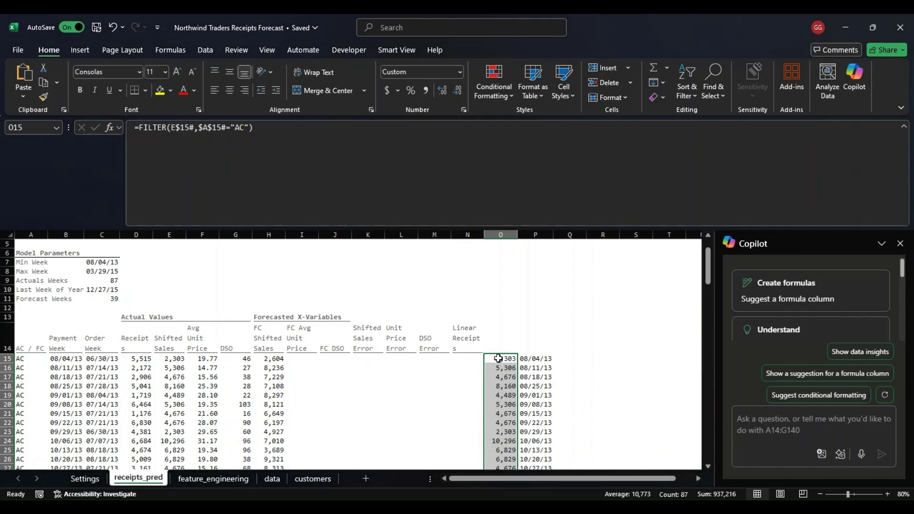
- Examine where the filtered lists in columns O and P end relative to the last AC row and the FC rows below
left_click(566, 374)
scroll(566, 374, "down", 2)
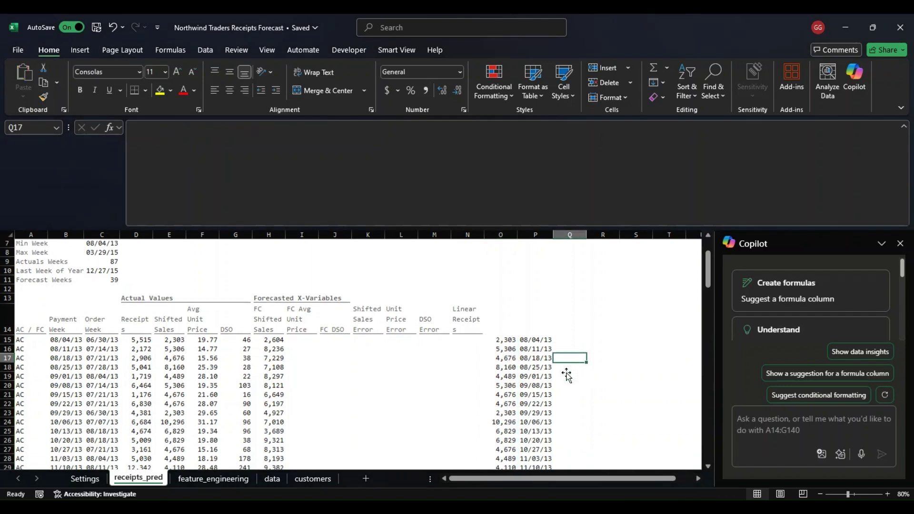
scroll(566, 374, "down", 15)
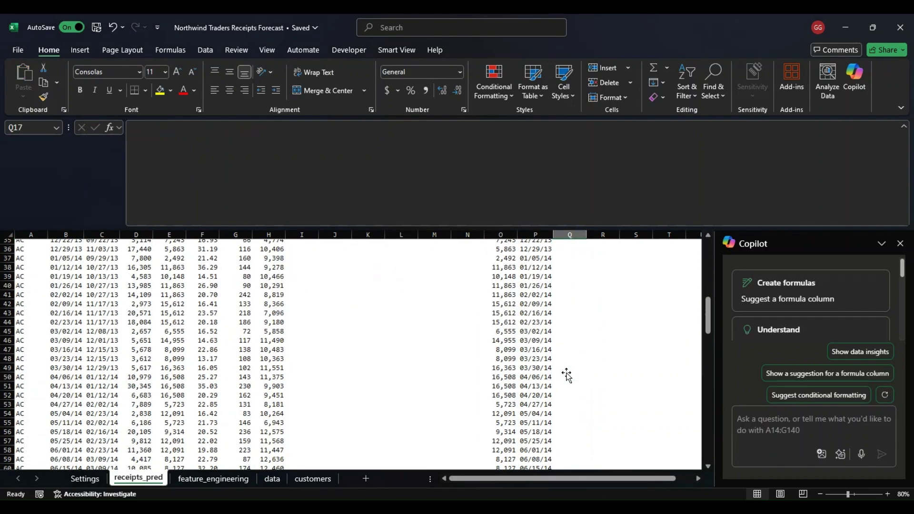
scroll(566, 374, "down", 9)
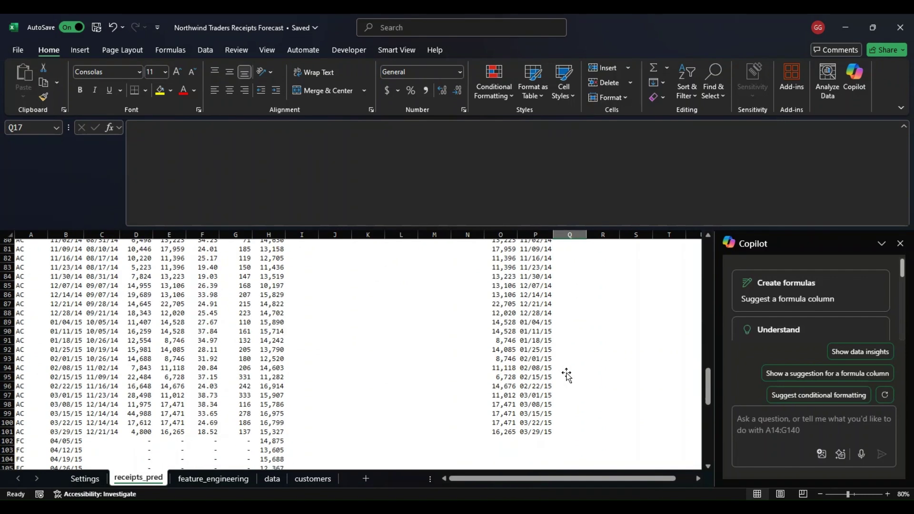
left_click(542, 380)
key("shift+space")
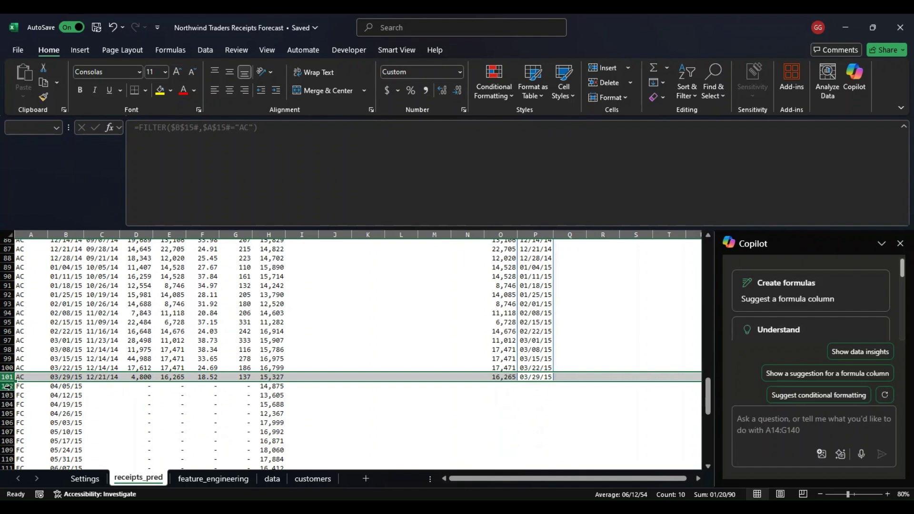
left_click_drag(7, 386, 8, 496)
scroll(320, 376, "up", 20)
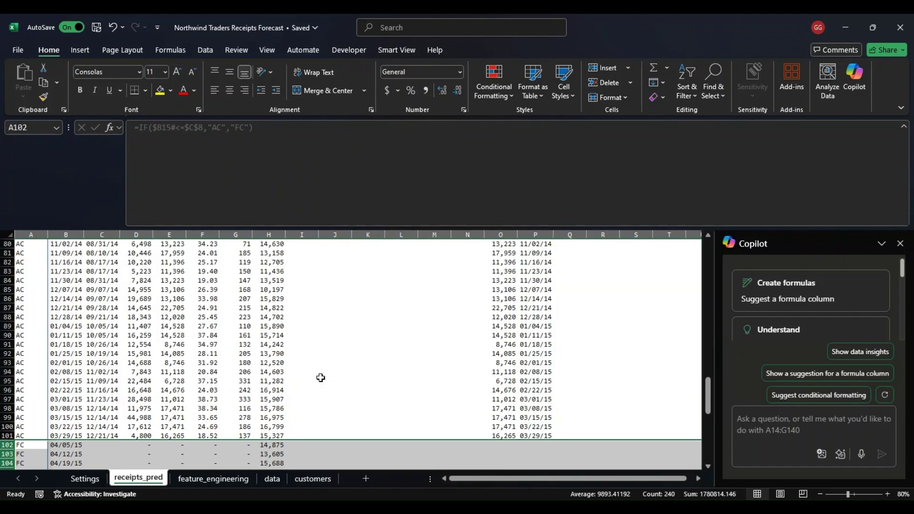
left_click(512, 384)
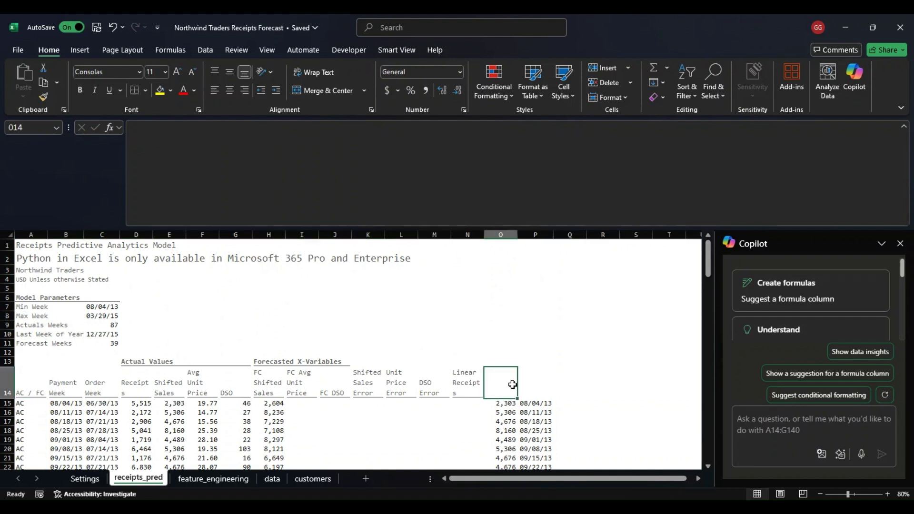
- Delete the two helper columns O and P that hold the filtered sales values and dates
key("Left")
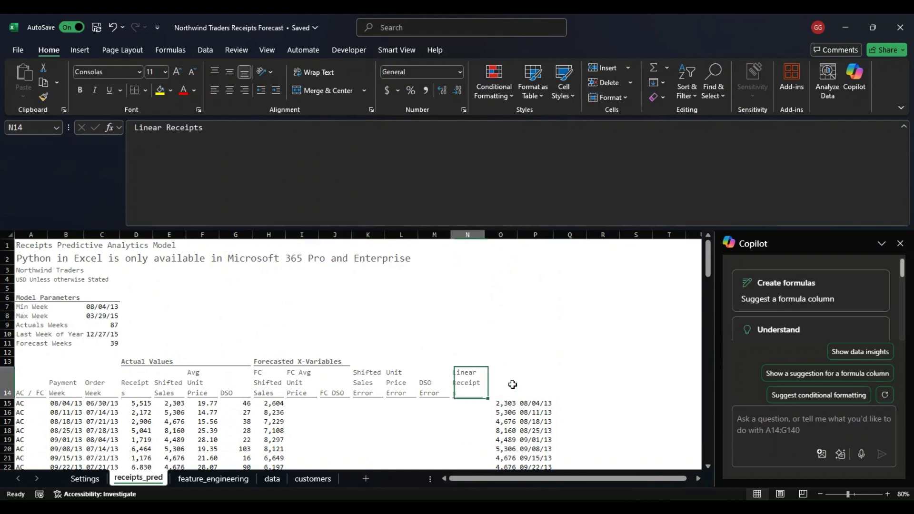
key("Right")
key("Right")
key("ctrl+space")
key("shift+Left")
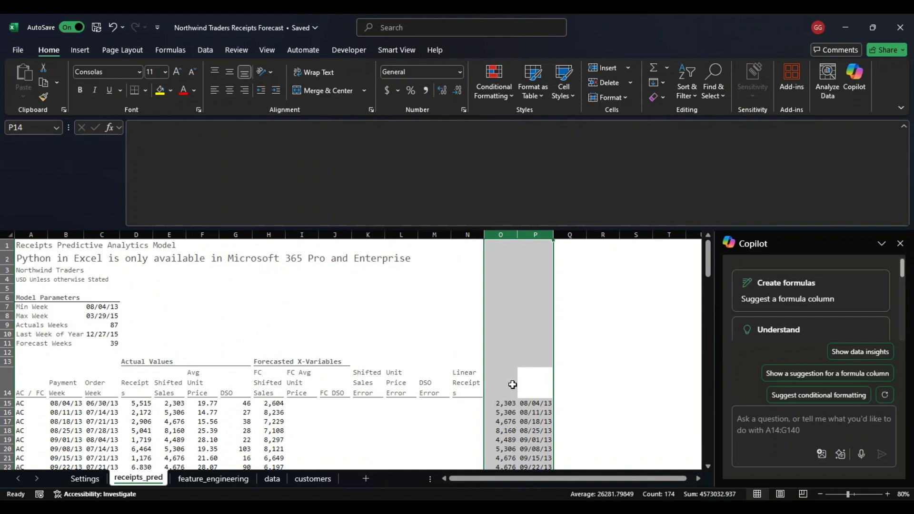
key("ctrl+minus")
- Copy the FORECAST.ETS formula from H15 into I15 for FC Avg Unit Price and check its references
key("Left")
key("Left")
key("Left")
key("Left")
key("Left")
key("Left")
key("Left")
key("Down")
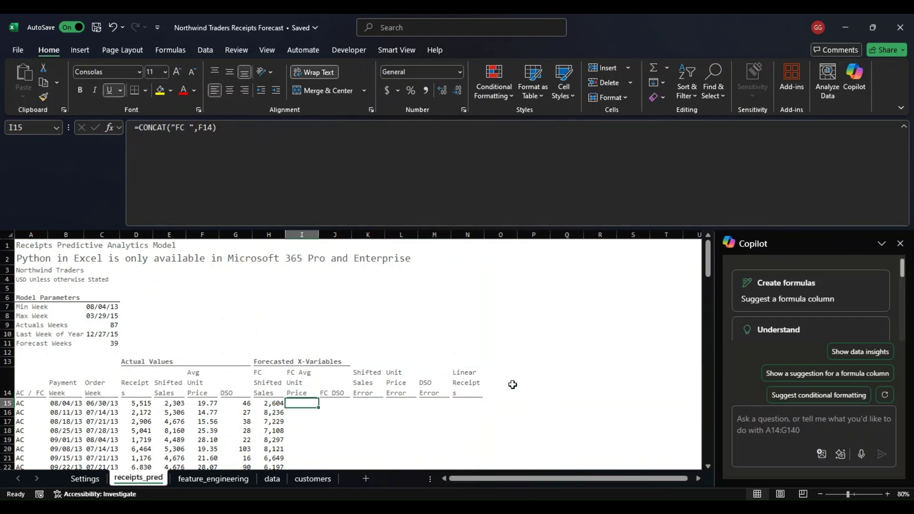
key("Left")
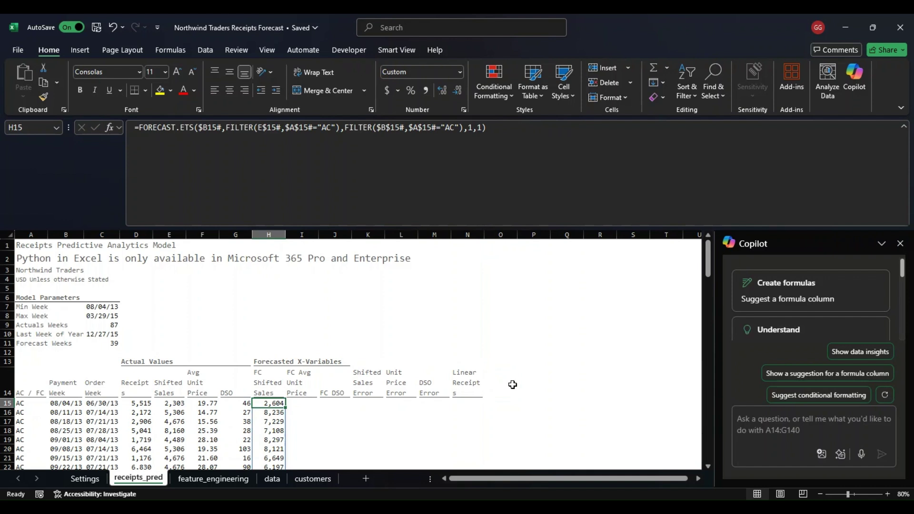
key("ctrl+c")
key("Right")
key("ctrl+v")
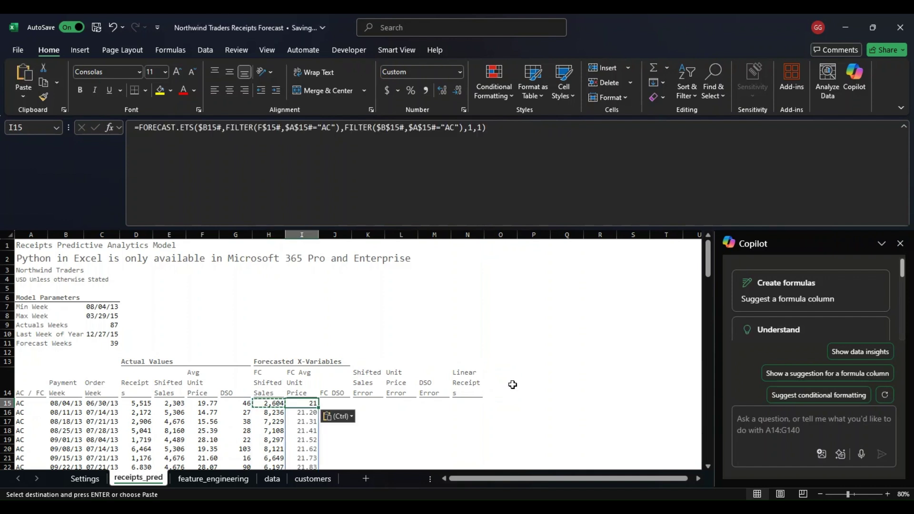
key("F2")
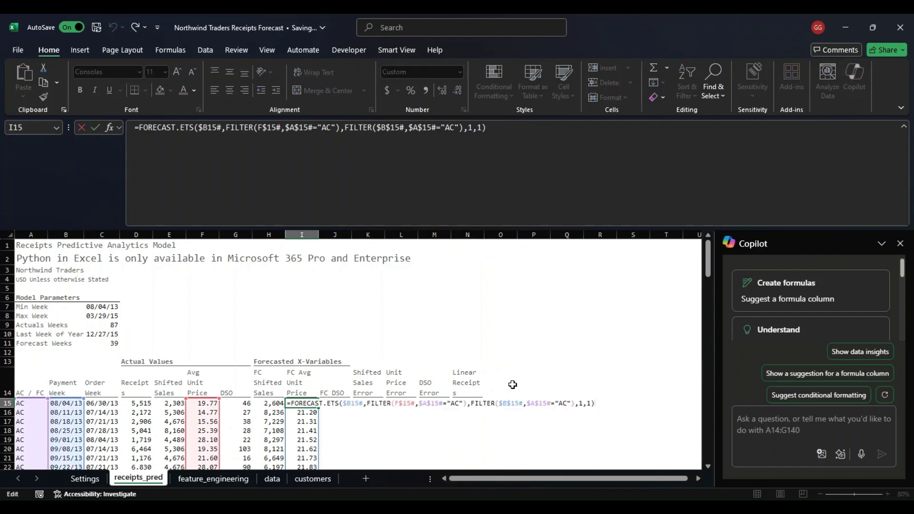
key("Escape")
- Paste only the formatting of the Avg Unit Price values in column F onto the forecasts from I15 down
key("Left")
key("Left")
key("Left")
key("ctrl+shift+Down")
key("ctrl+c")
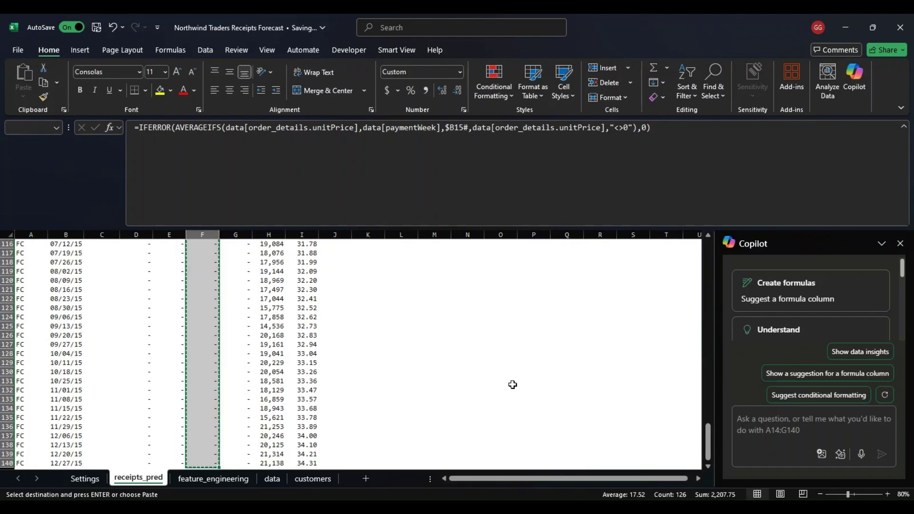
key("ctrl+Up")
key("Right")
key("Right")
key("Right")
key("Right")
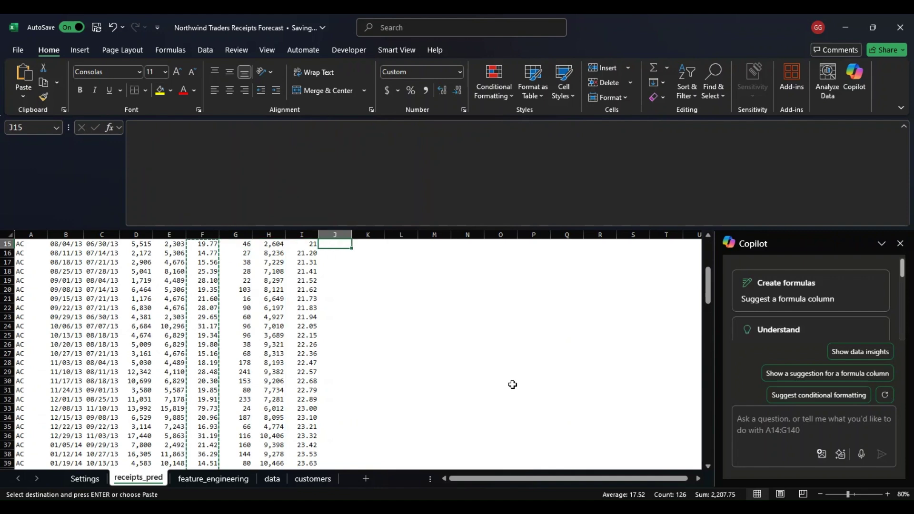
key("Left")
key("ctrl+alt+v")
key("t")
key("Return")
key("Escape")
- Copy the FORECAST.ETS formula from H15 into J15 to fill the FC DSO column
key("Up")
key("Up")
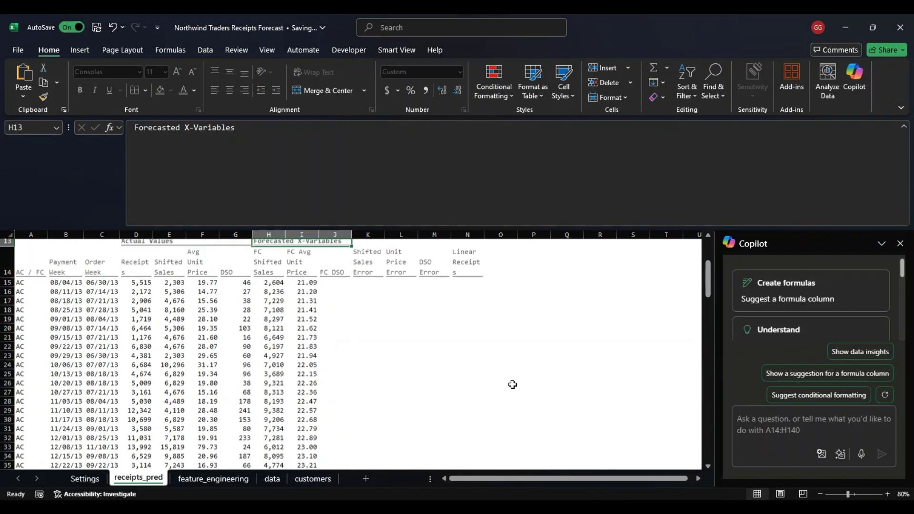
key("Down")
key("Down")
key("Left")
key("ctrl+c")
key("Right")
key("Right")
key("Return")
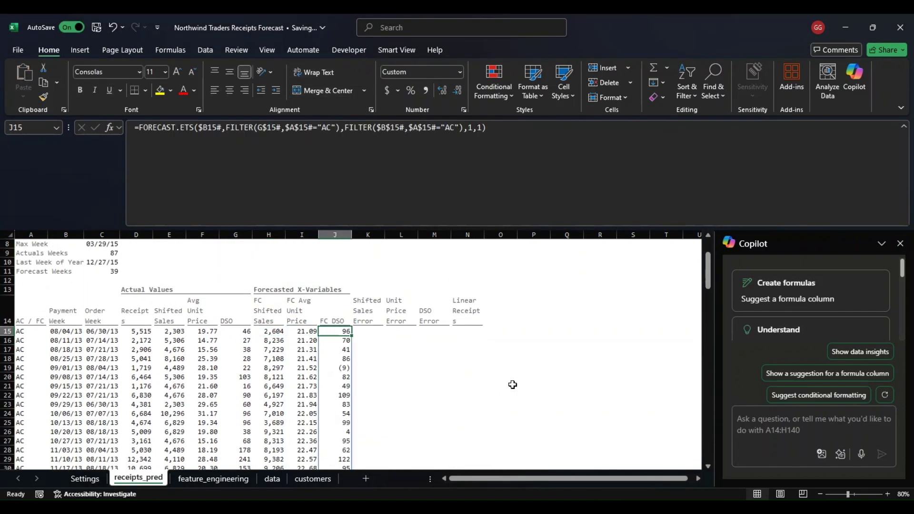
- Enter =IF($A$15#="AC",ABS(E15#-H15#)/E15#,"") in K15 to calculate the Shifted Sales Error
key("Right")
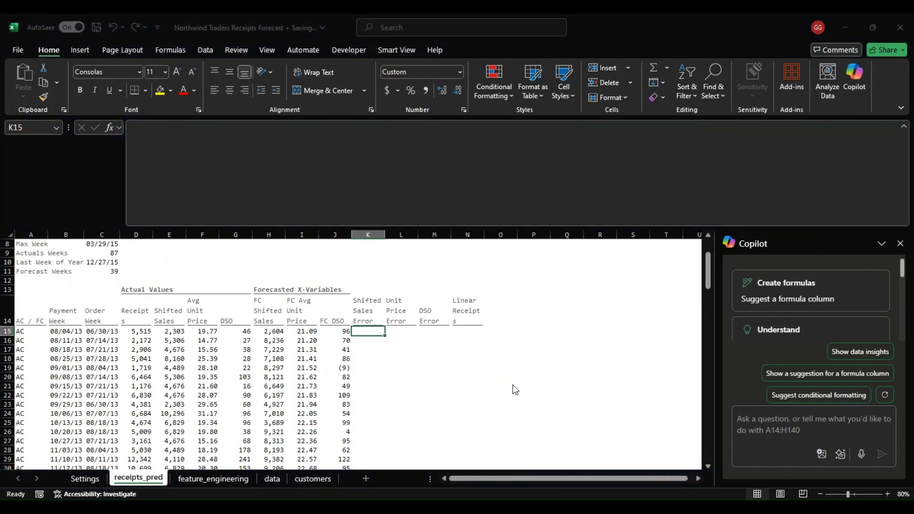
key("alt+Tab")
left_click(381, 330)
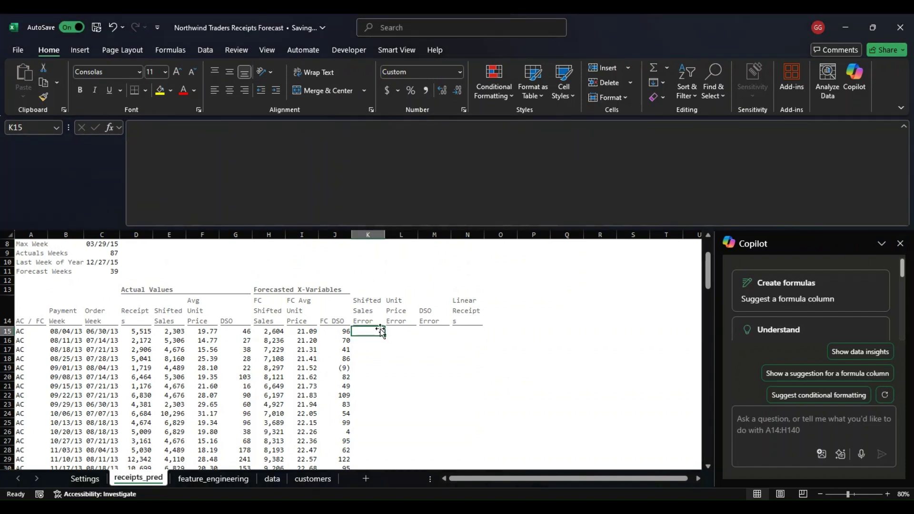
type("=")
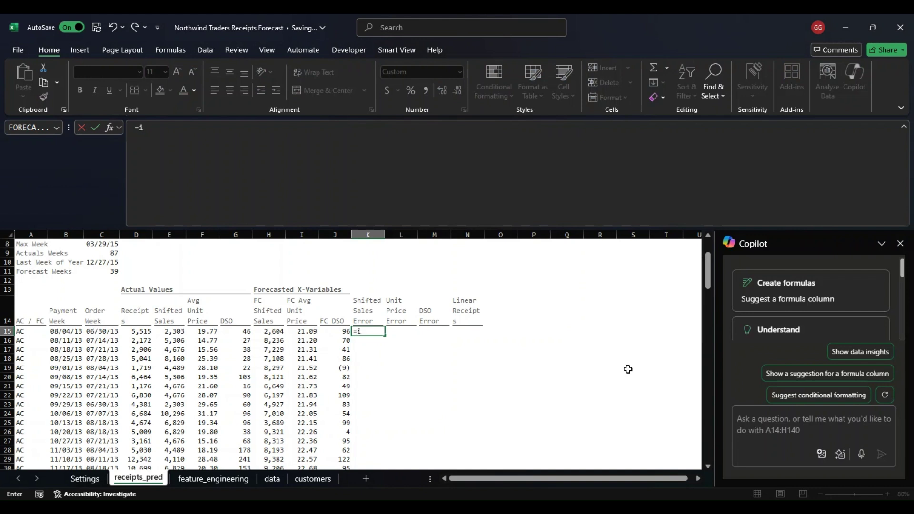
type("IF(")
key("Left")
key("Left")
key("Left")
key("Left")
key("Left")
key("Left")
key("Left")
key("Left")
key("Left")
key("Left")
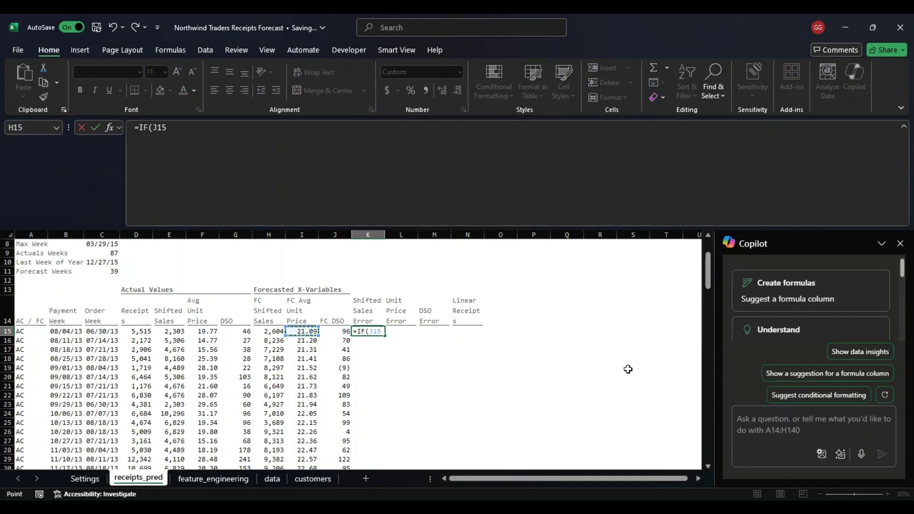
key("F4")
type("#=\"AC\",abs(")
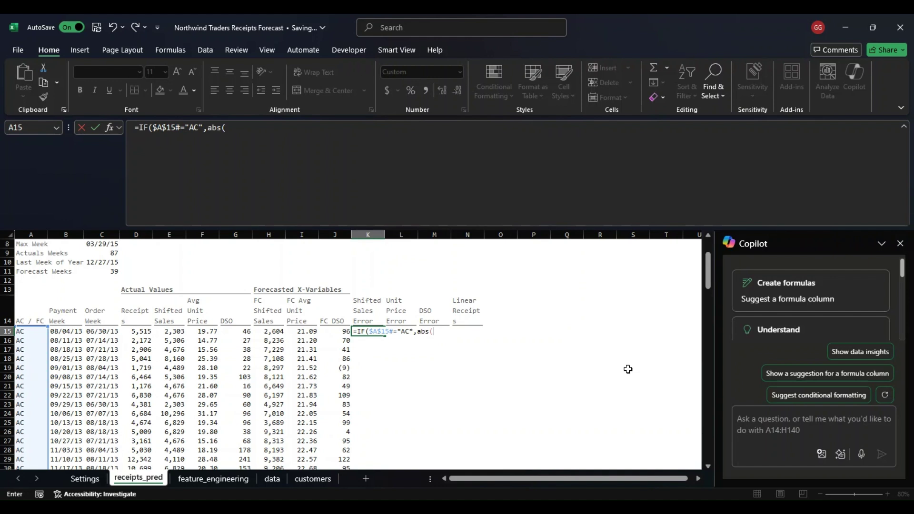
key("Left")
key("Left")
key("Left")
key("Left")
key("Left")
key("Left")
type("#-")
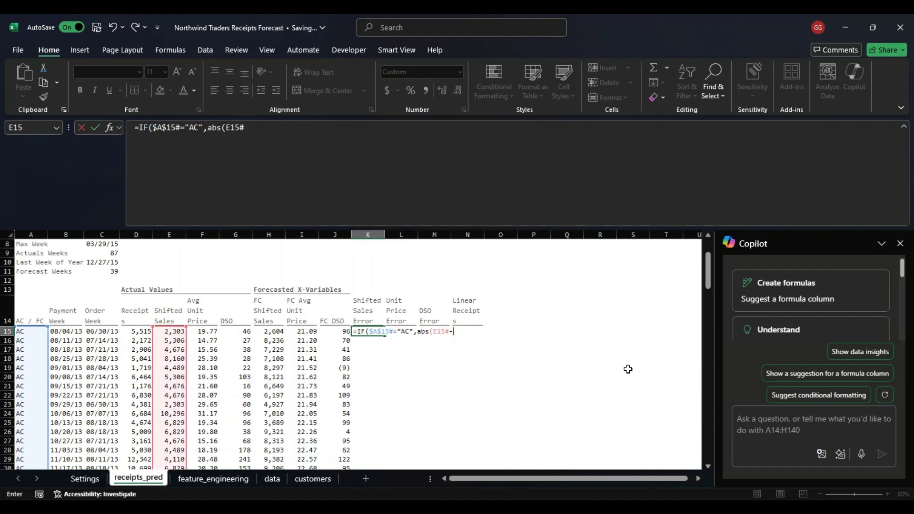
key("Left")
key("Left")
key("Left")
type("#")
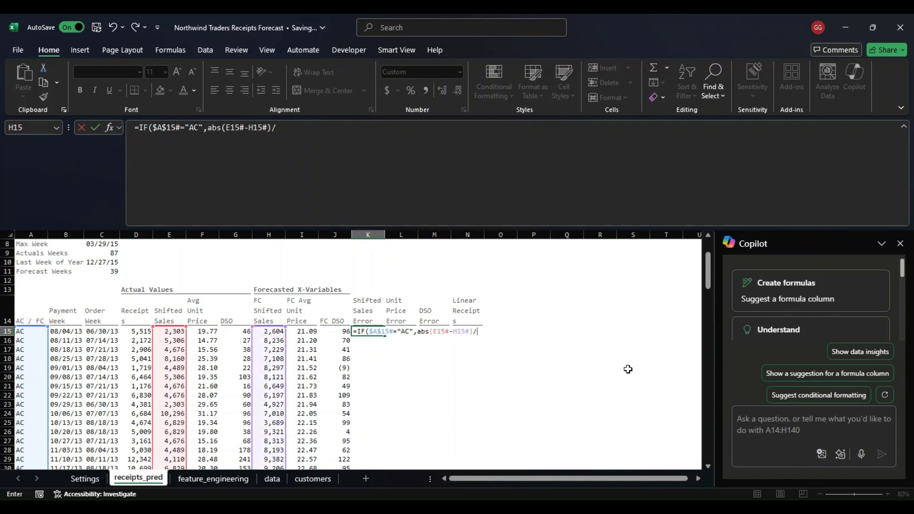
key("Left")
key("Left")
key("Left")
key("Left")
key("Left")
key("Left")
type("#,\"\")")
key("Return")
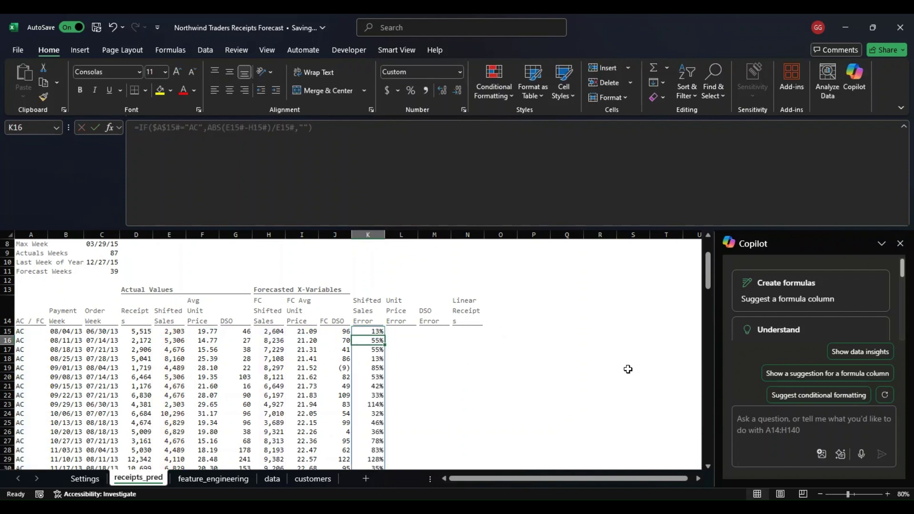
- Copy the K15 error formula into L15 for Unit Price Error and M15 for DSO Error
key("Up")
key("F2")
key("Escape")
key("ctrl+c")
key("Right")
key("ctrl+v")
key("F2")
key("Escape")
key("ctrl+c")
key("Right")
key("ctrl+v")
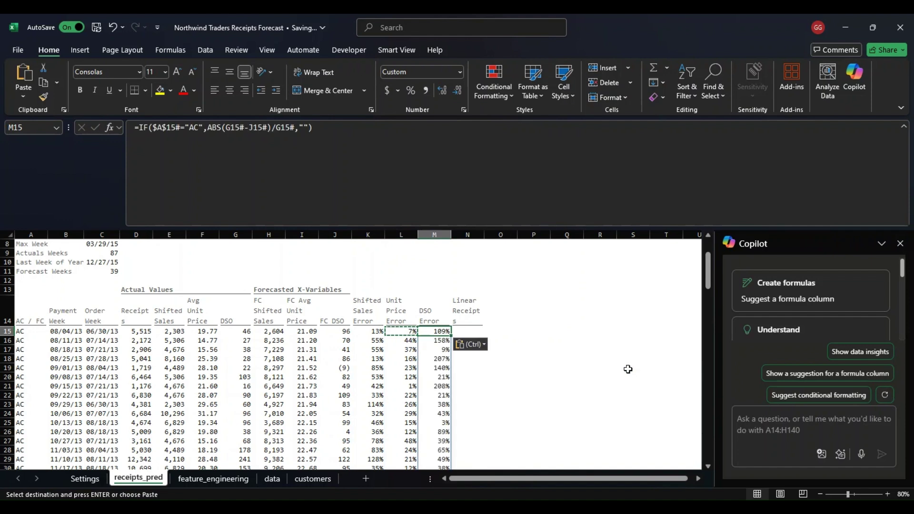
key("Escape")
- Submit the copied prompt asking Copilot for a Python linear regression script for K15 forecasting receipts for all payment weeks, and start advanced analysis
key("Right")
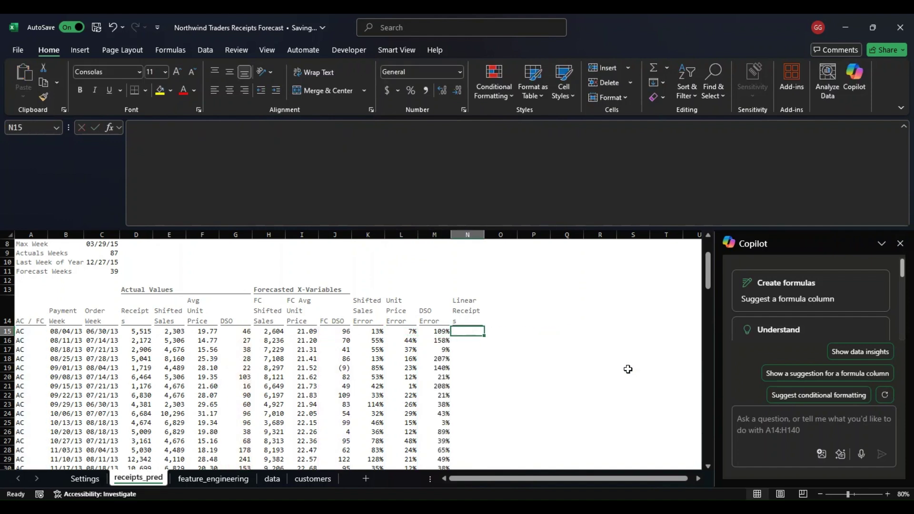
left_click(826, 412)
key("ctrl+v")
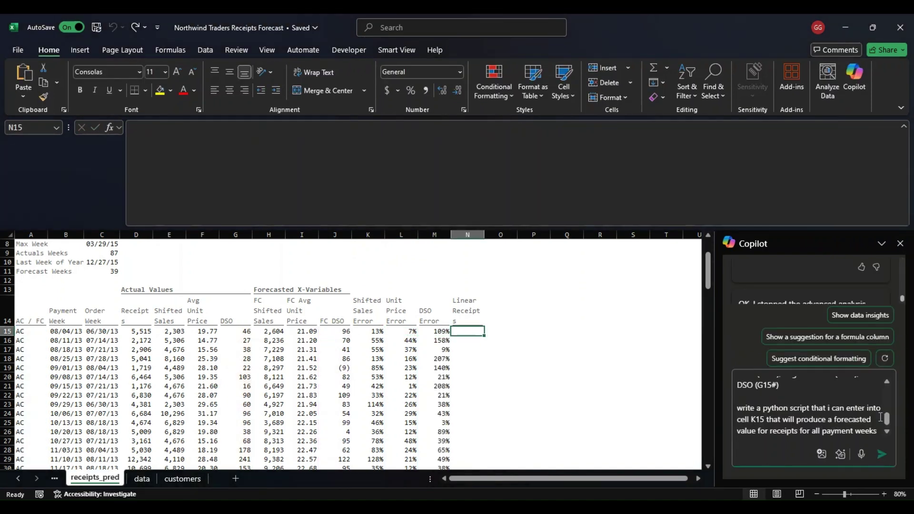
left_click_drag(887, 419, 888, 390)
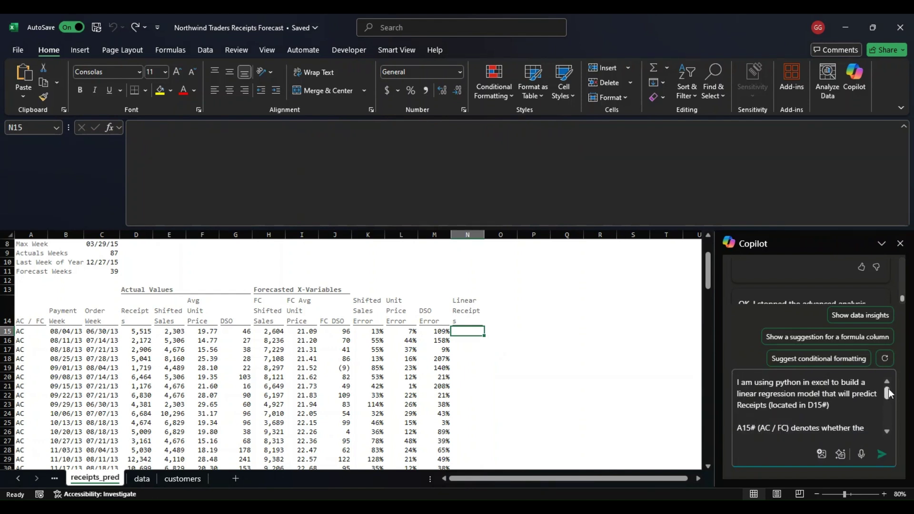
left_click_drag(887, 389, 892, 422)
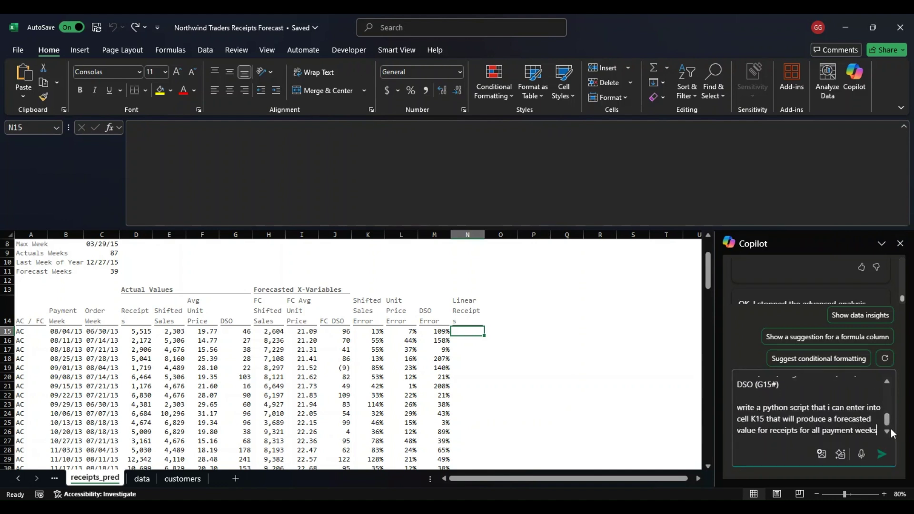
left_click(881, 456)
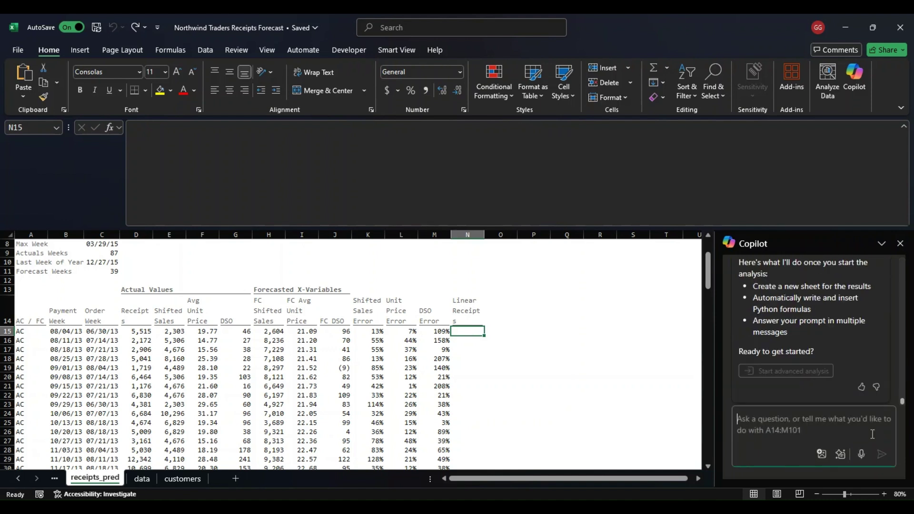
left_click(803, 372)
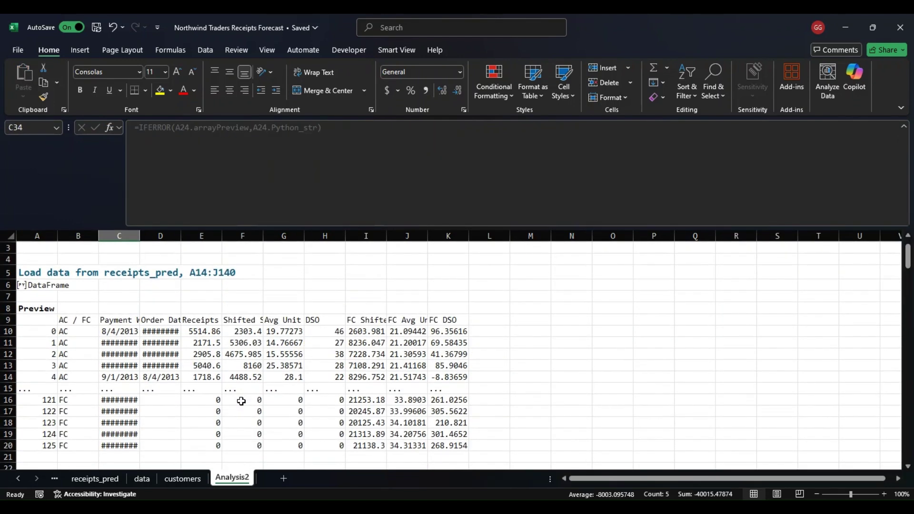
- Examine the loaded data preview on the Analysis2 sheet and the predicted receipts for the last forecast weeks
left_click(241, 401)
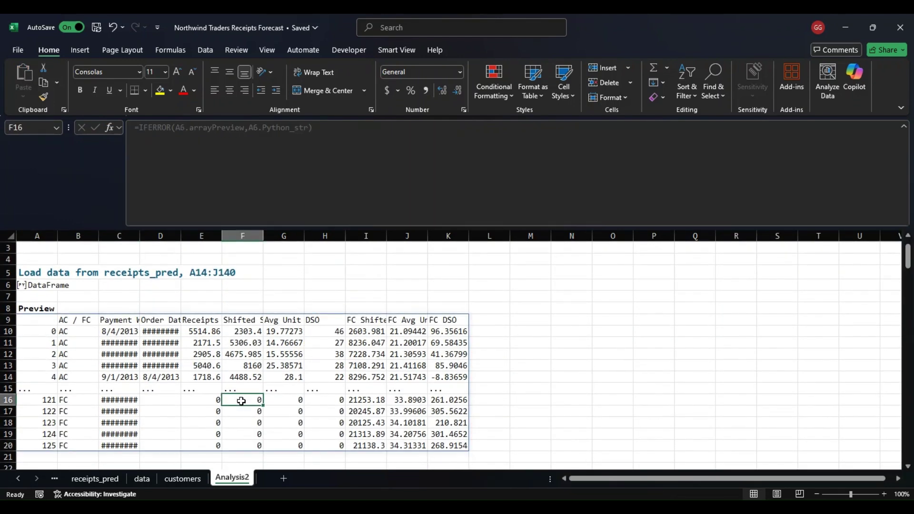
scroll(241, 401, "up", 1)
left_click(524, 305)
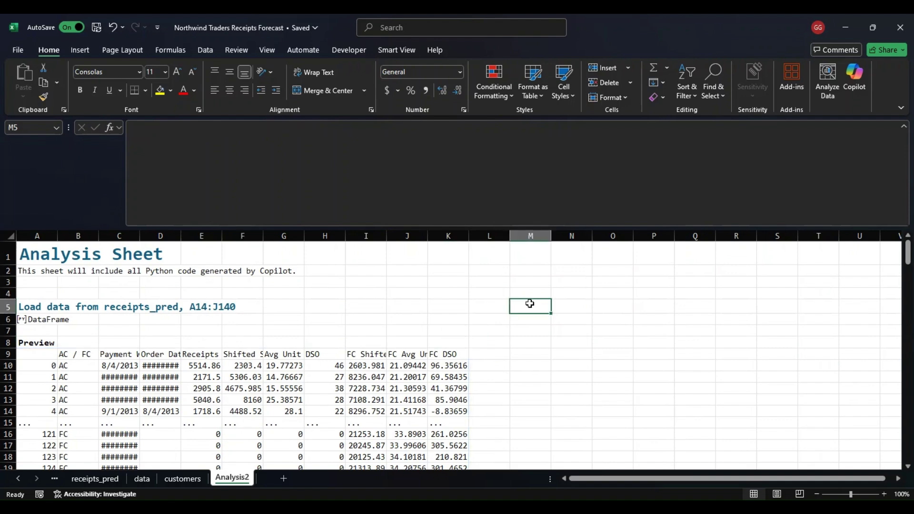
scroll(523, 307, "down", 5)
scroll(521, 309, "down", 1)
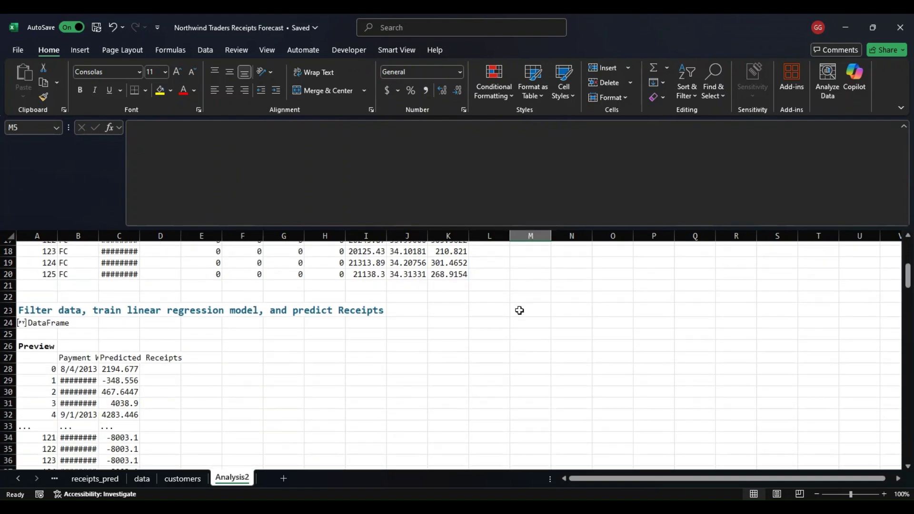
scroll(508, 315, "down", 1)
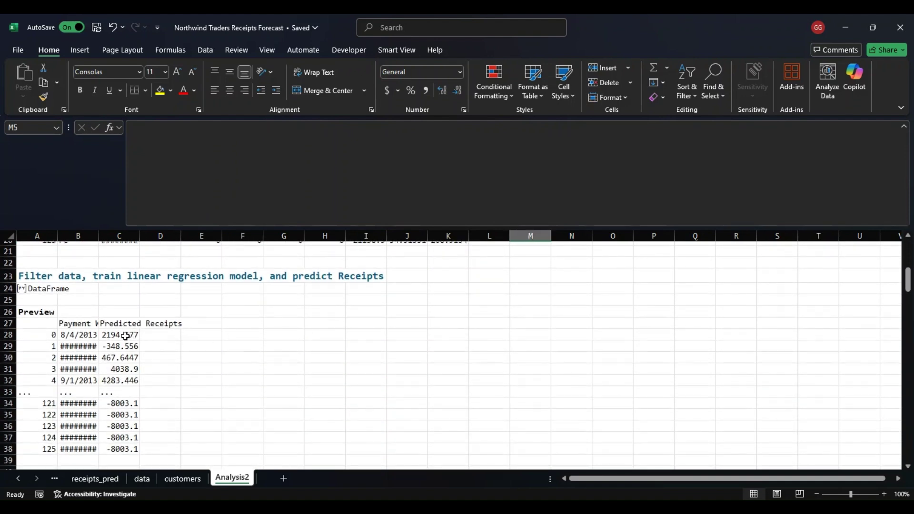
left_click_drag(125, 336, 119, 444)
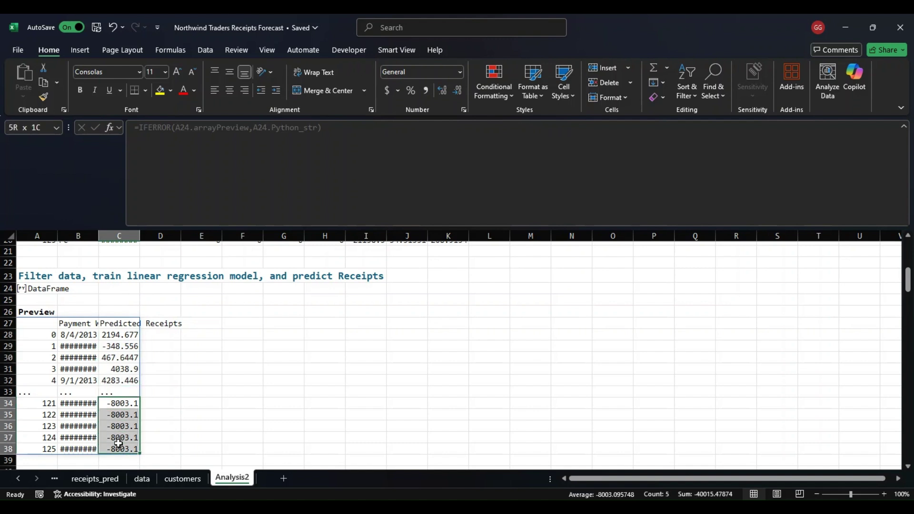
- Prompt Copilot to predict AC weeks from the actual independent variables and FC weeks from H15#, I15# and J15#, and review the new predictions
left_click(855, 79)
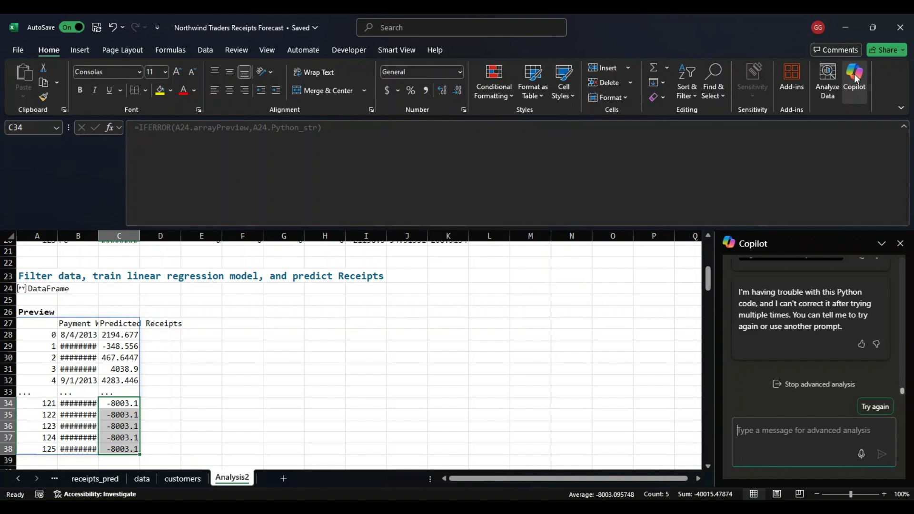
left_click(815, 430)
key("ctrl+v")
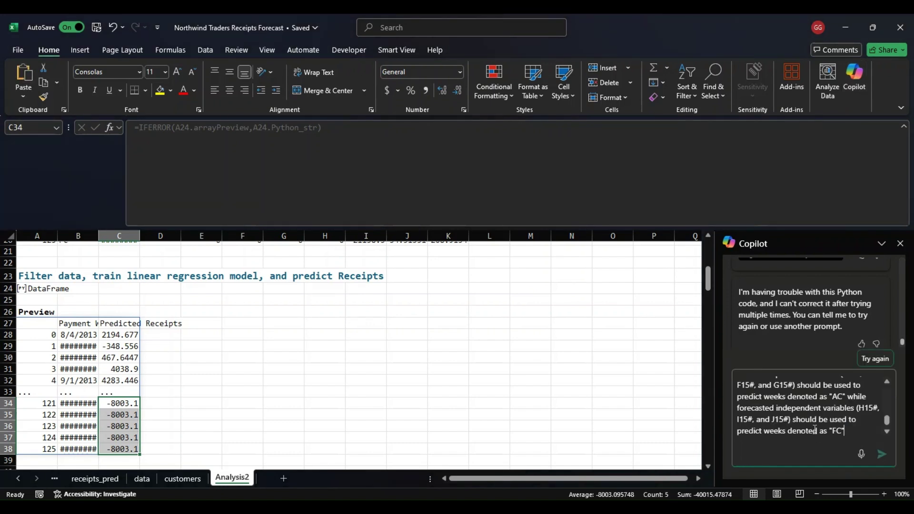
key("Return")
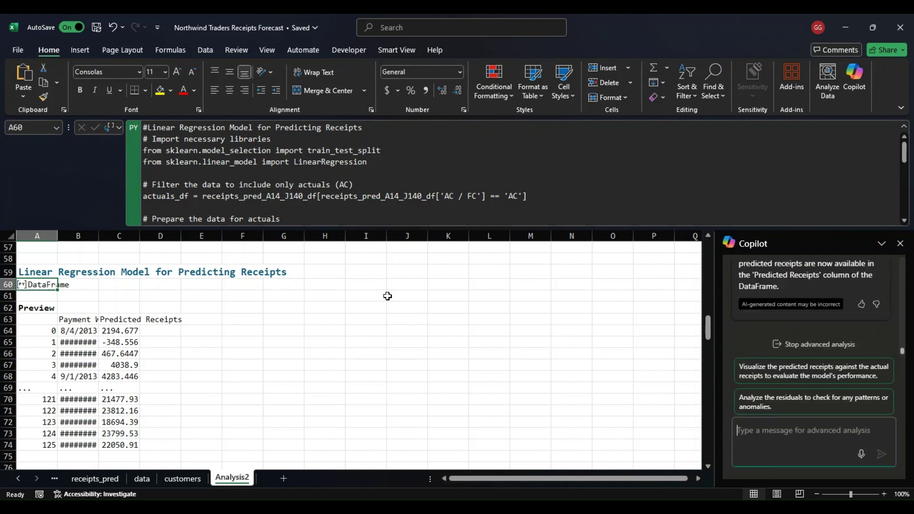
scroll(279, 346, "down", 1)
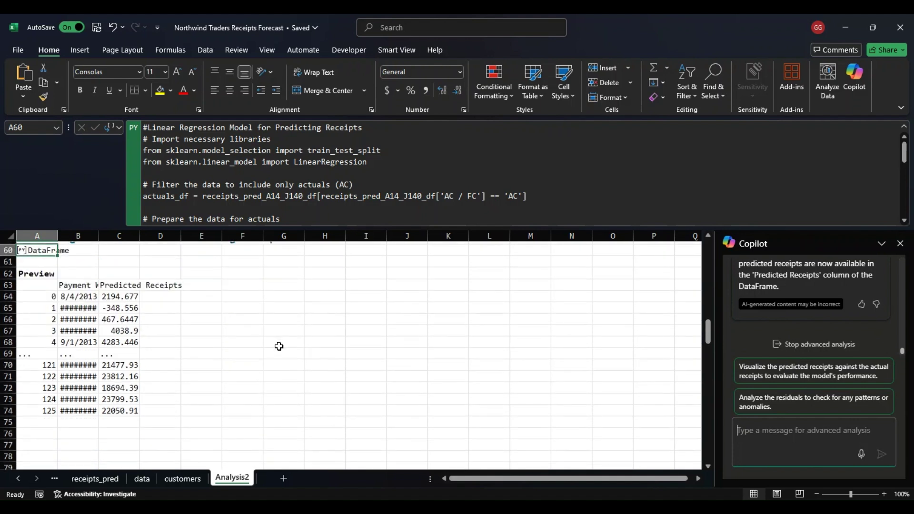
left_click(278, 341)
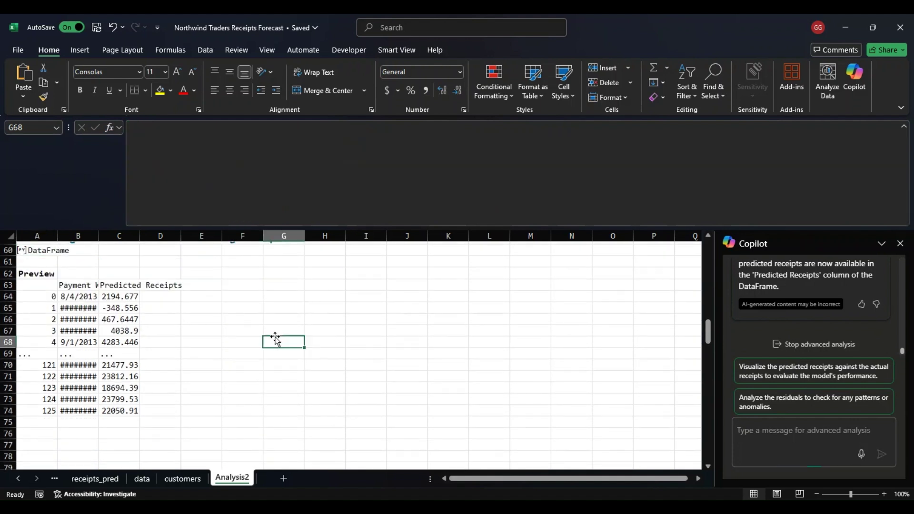
- Copy the full linear regression script from A60 on Analysis2 and enter it as a Python formula in G63
left_click(36, 250)
scroll(247, 192, "down", 5)
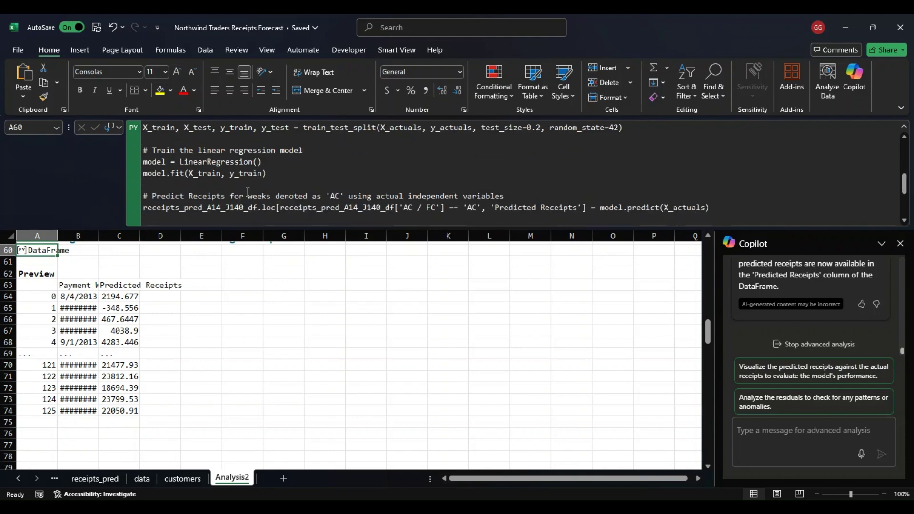
left_click(247, 192)
key("ctrl+a")
key("Escape")
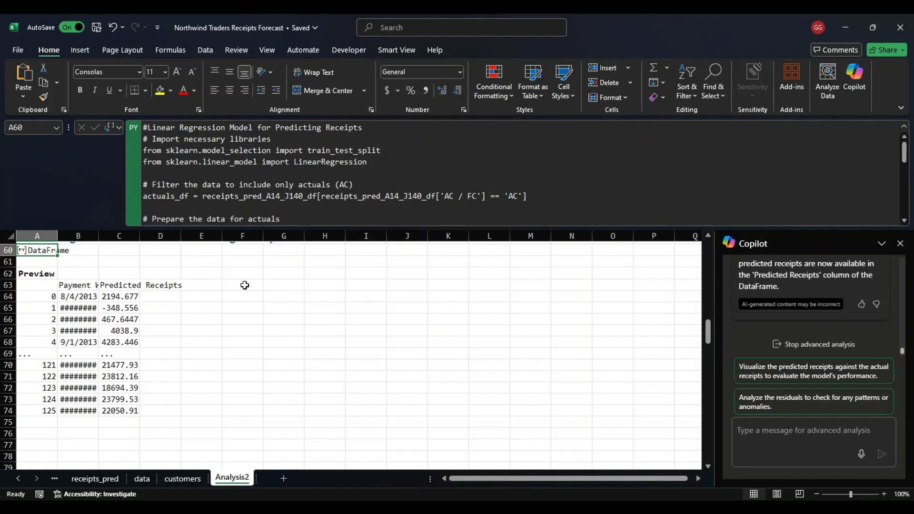
left_click(297, 284)
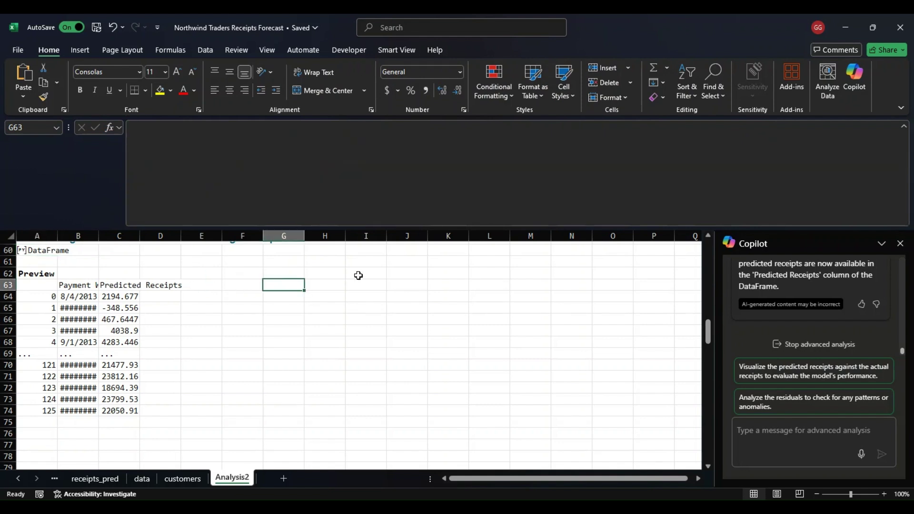
type("=py")
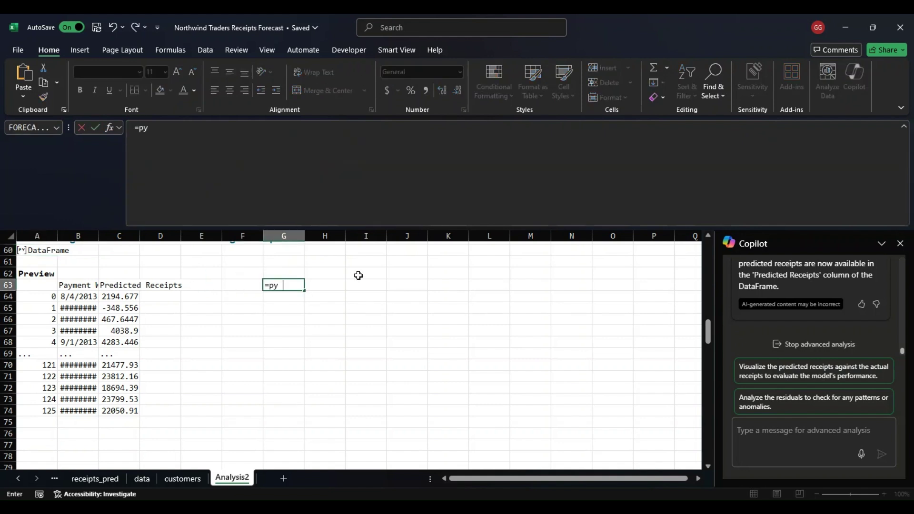
key("Tab")
key("ctrl+v")
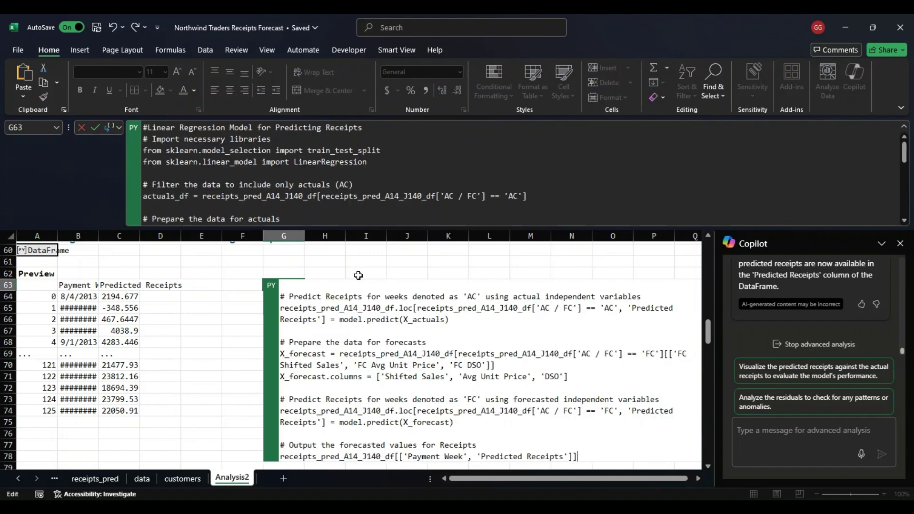
key("ctrl+Return")
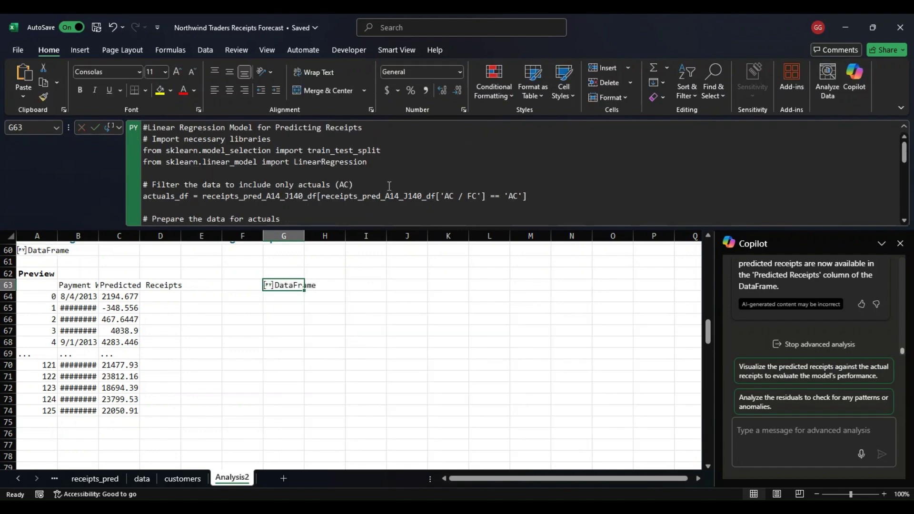
- Remove 'Payment Week' from the output line of the G63 script, leaving only 'Predicted Receipts', and return the result as Excel values
scroll(389, 185, "down", 5)
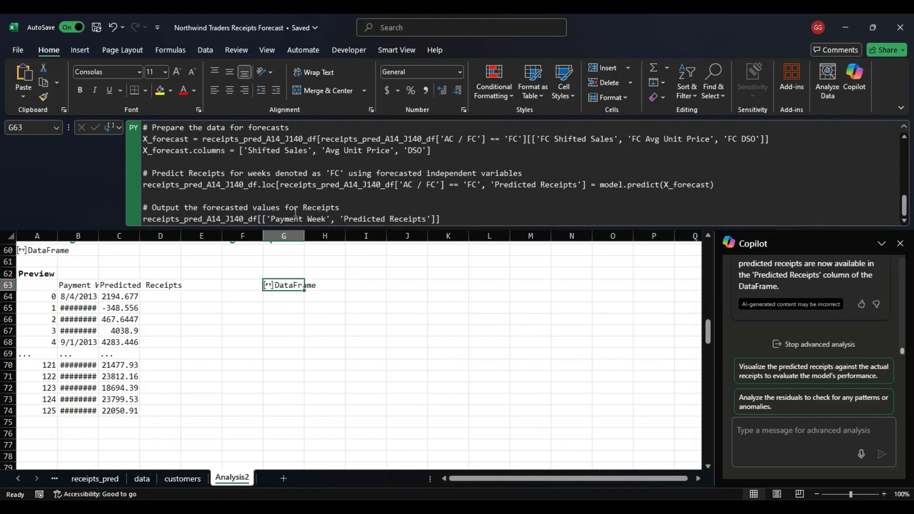
left_click(340, 216)
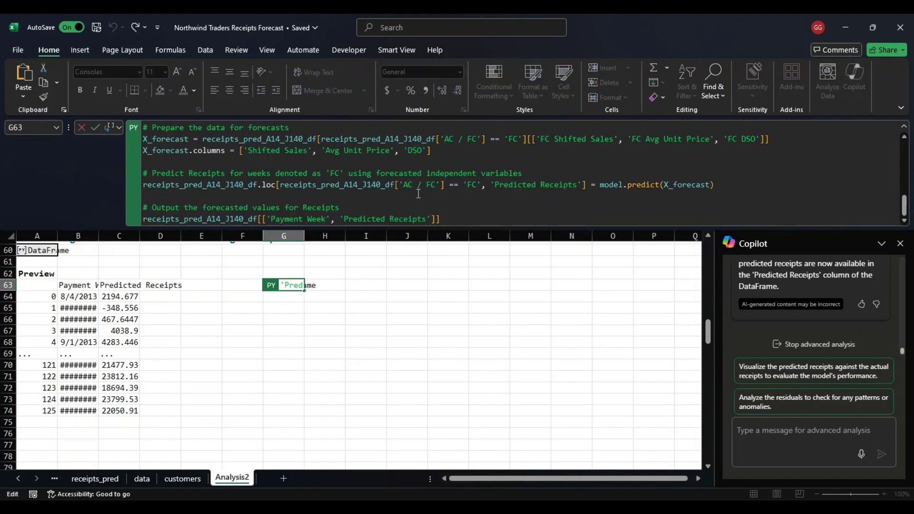
key("BackSpace")
key("BackSpace")
key("BackSpace")
key("BackSpace")
key("BackSpace")
key("BackSpace")
key("BackSpace")
key("BackSpace")
key("BackSpace")
key("BackSpace")
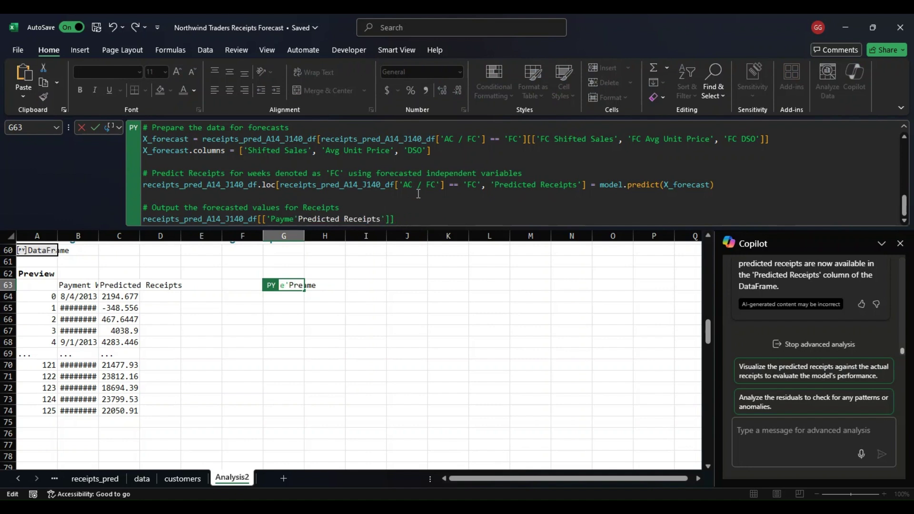
key("BackSpace")
key("BackSpace")
key("BackSpace")
key("BackSpace")
key("BackSpace")
key("BackSpace")
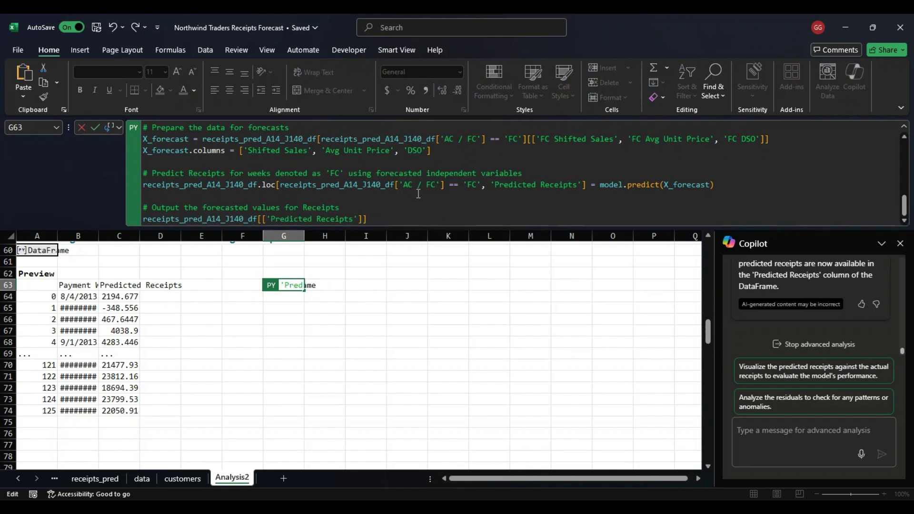
key("ctrl+Return")
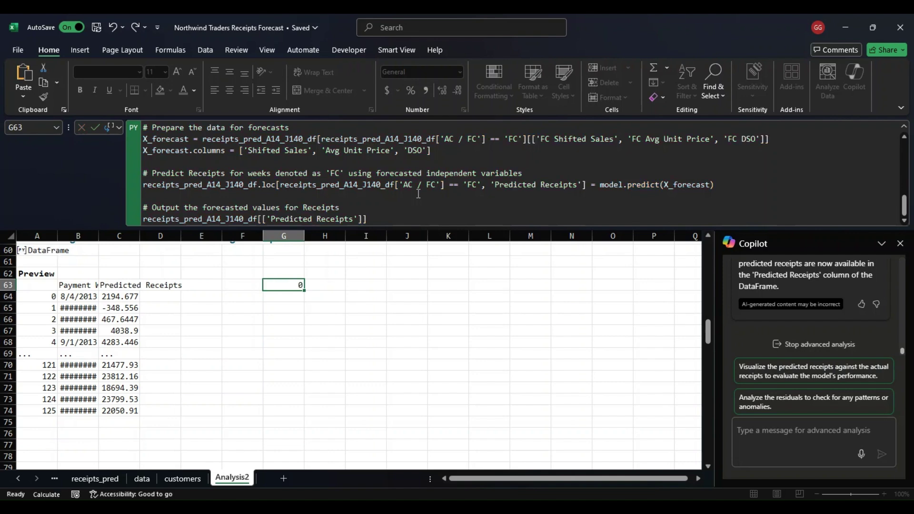
left_click(119, 127)
left_click(128, 173)
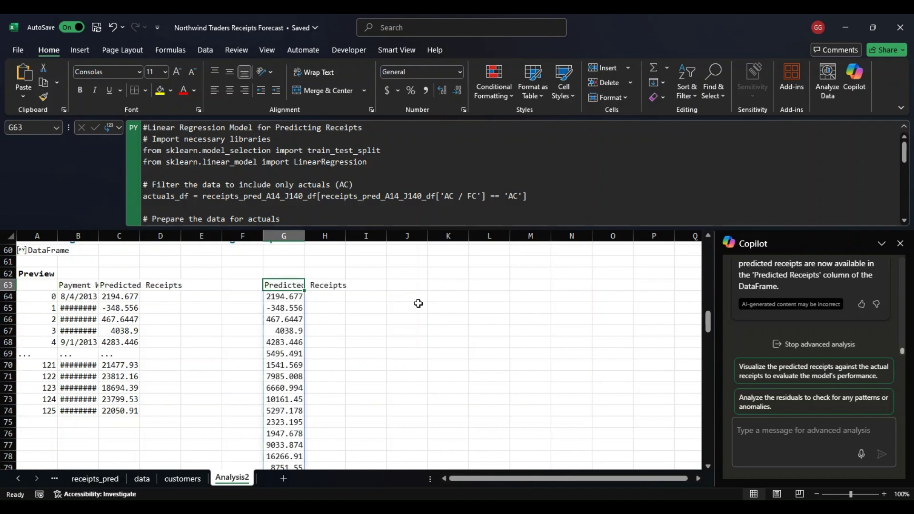
- Place the Python linear regression script from G63 in N14 of receipts_pred as the Predicted Receipts column
key("F2")
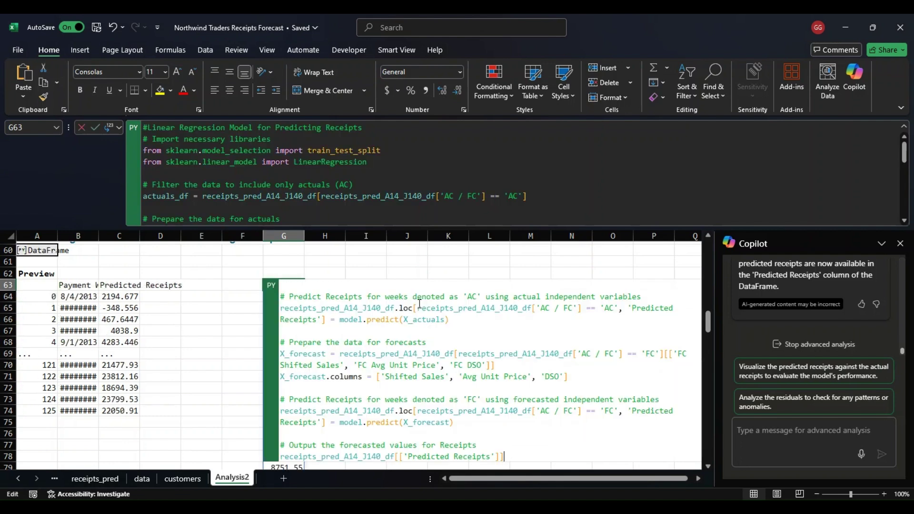
key("Escape")
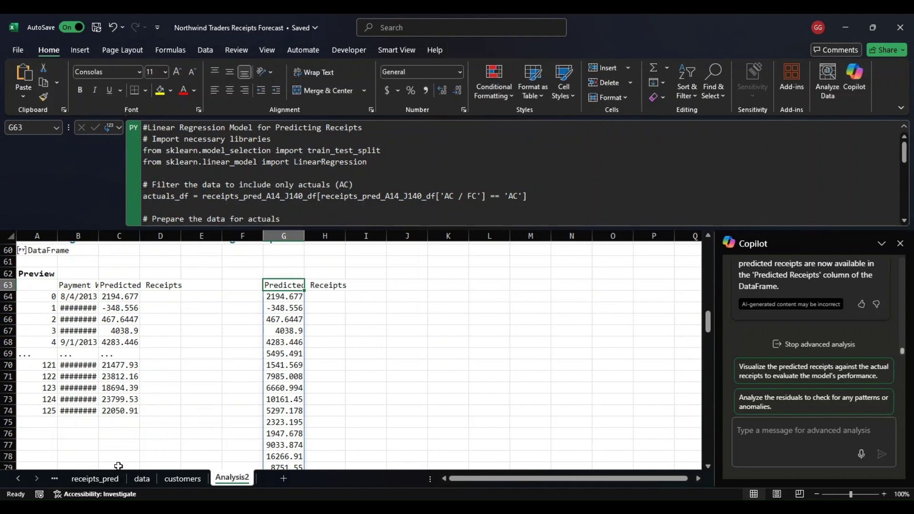
left_click(95, 479)
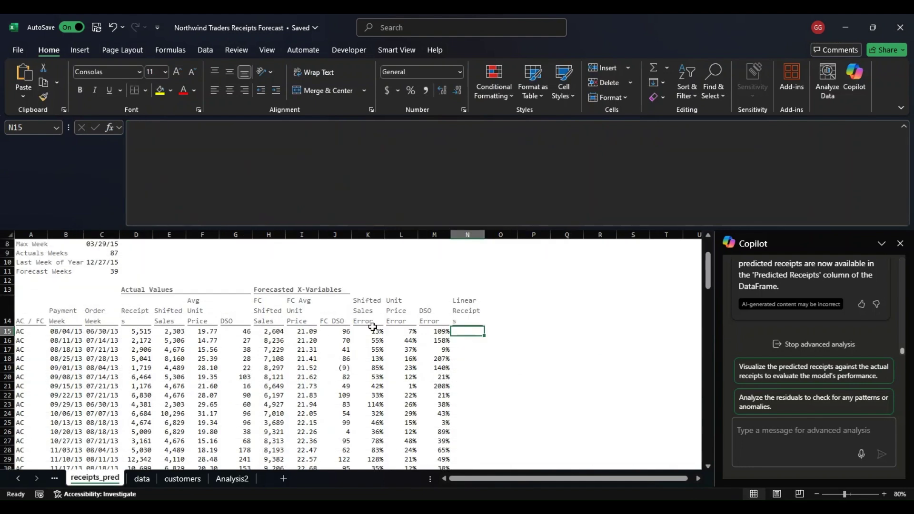
left_click(464, 318)
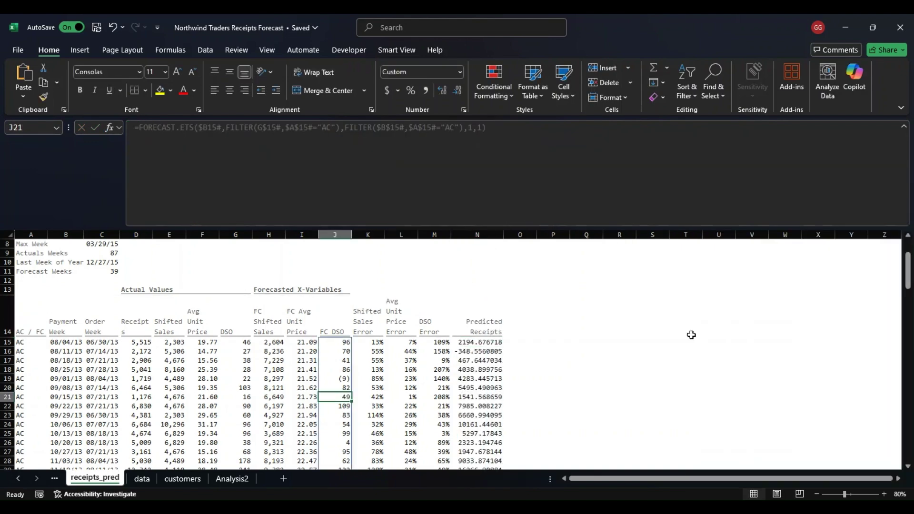
scroll(552, 398, "down", 20)
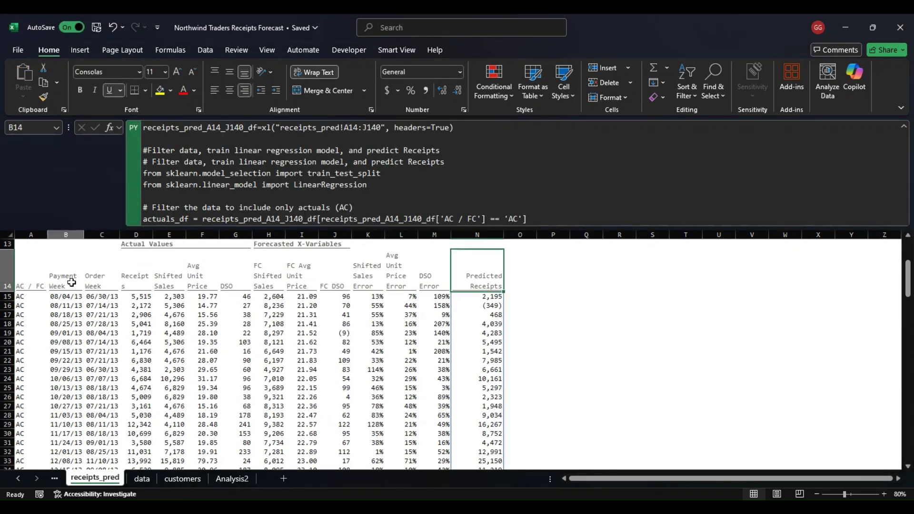
- Insert a line chart from Payment Week, Receipts and Predicted Receipts, using rows 14 to 20 of columns B, D and N
left_click(71, 285)
key("ctrl+space")
scroll(87, 286, "down", 6)
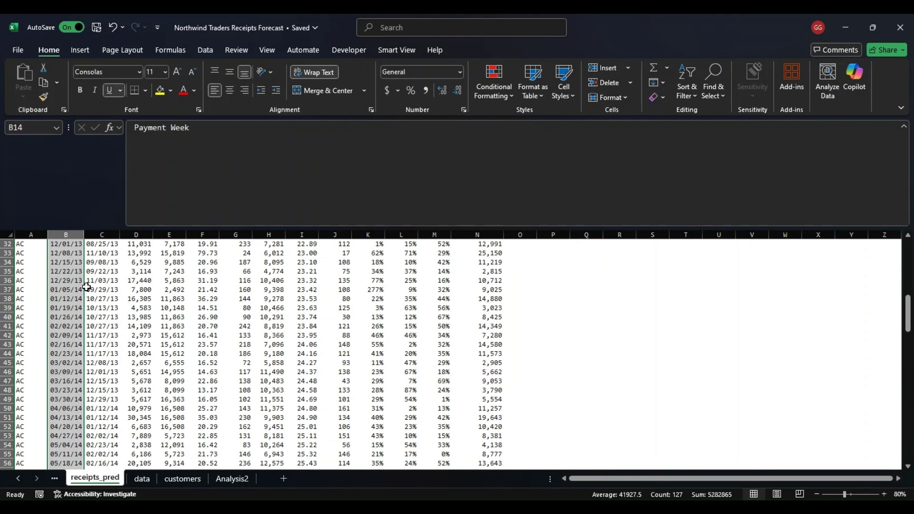
scroll(87, 286, "up", 7)
left_click_drag(70, 281, 70, 354)
left_click_drag(136, 285, 137, 355)
left_click_drag(476, 285, 478, 357)
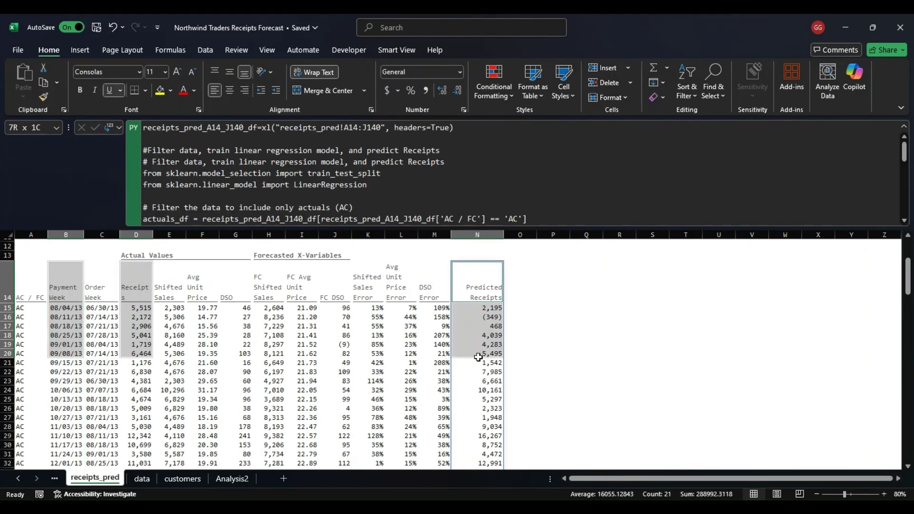
left_click(81, 51)
left_click(384, 83)
left_click(387, 118)
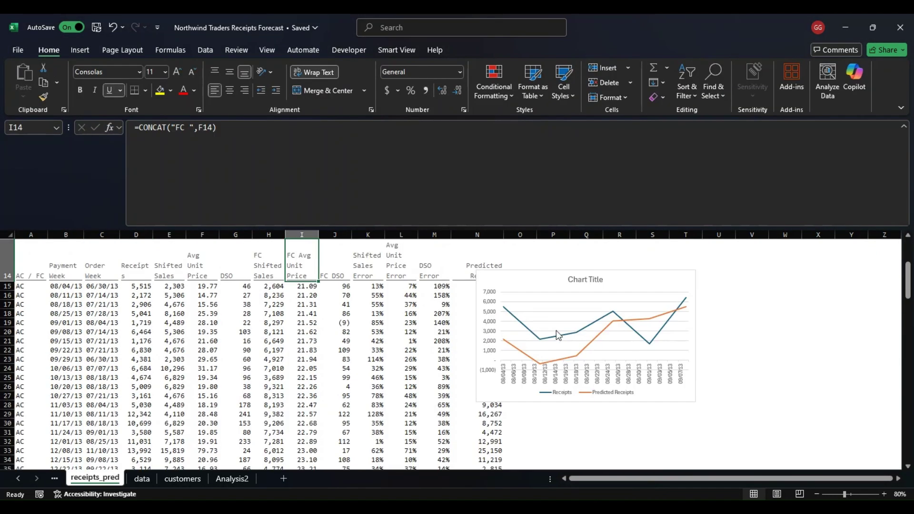
- Extend the line chart's data through row 140, including its Payment Week axis labels, and move the chart clear of the Predicted Receipts column
left_click(563, 335)
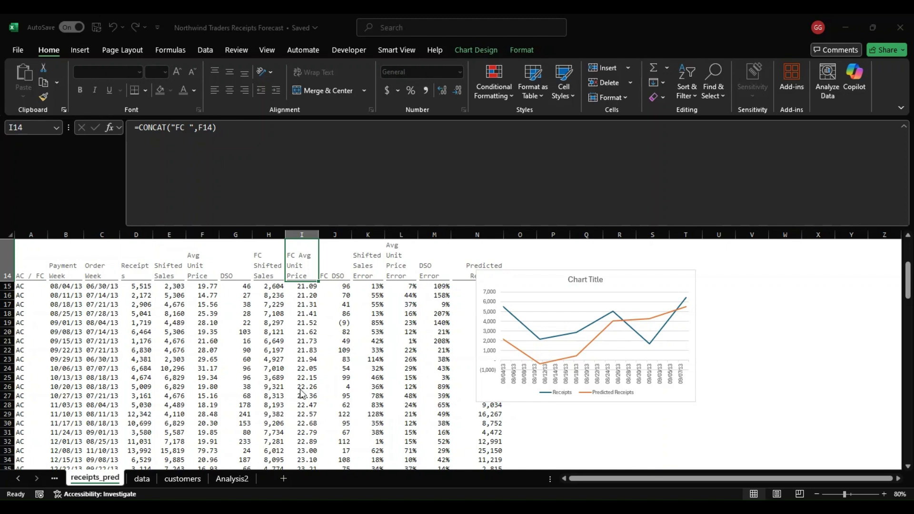
left_click(301, 389)
left_click(398, 403)
left_click(458, 447)
left_click(431, 387)
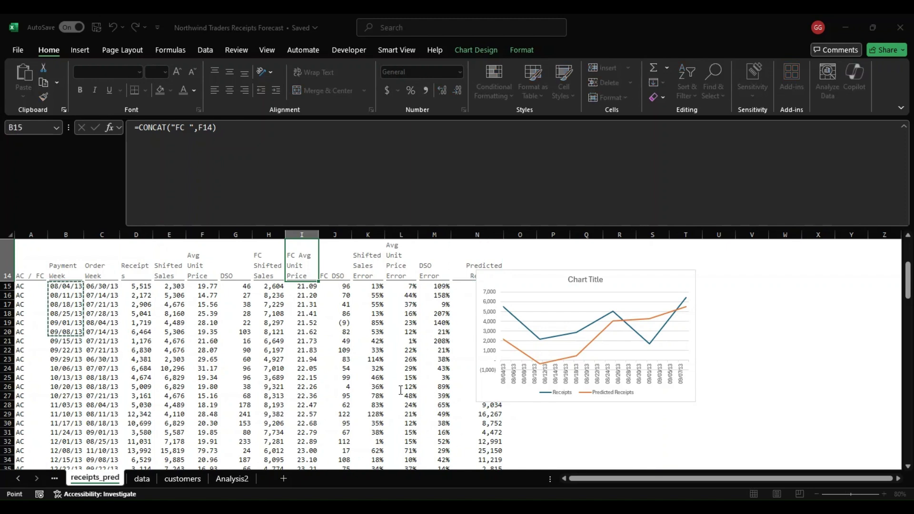
key("BackSpace")
key("BackSpace")
type("140")
key("Return")
key("Return")
left_click(731, 387)
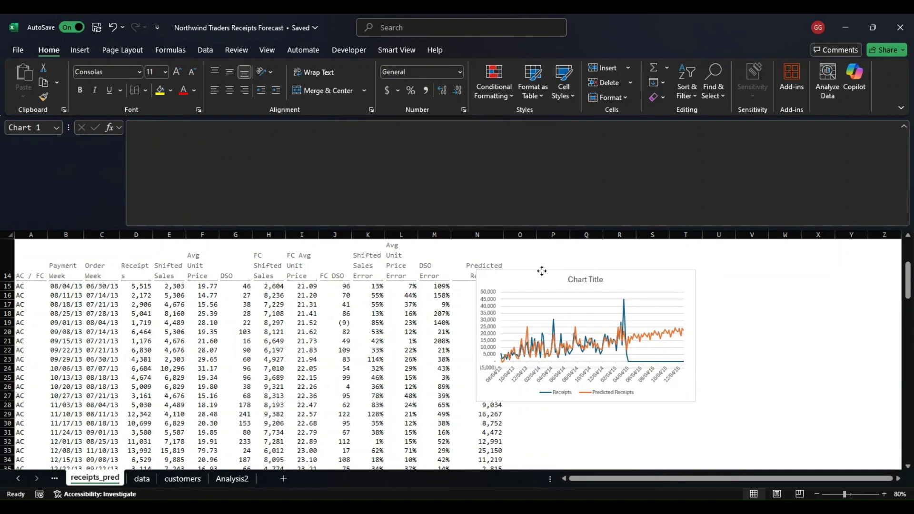
left_click_drag(541, 269, 599, 274)
left_click(799, 383)
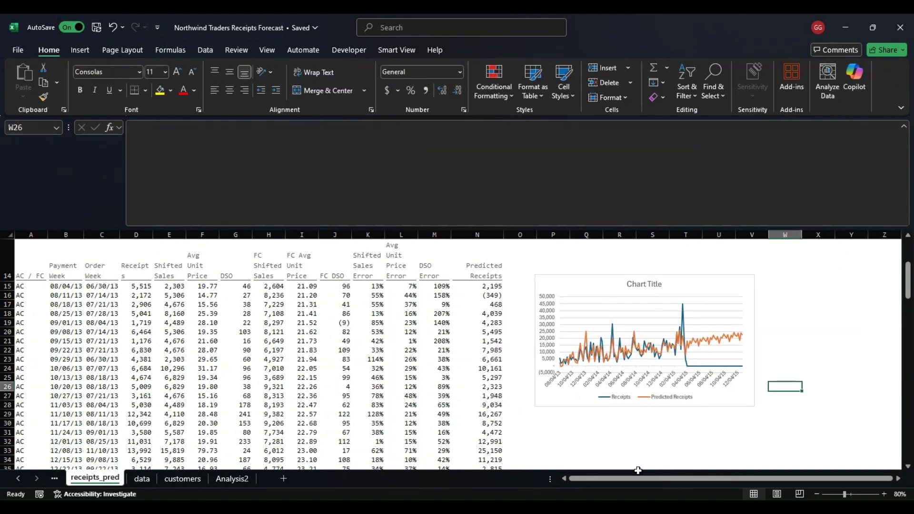